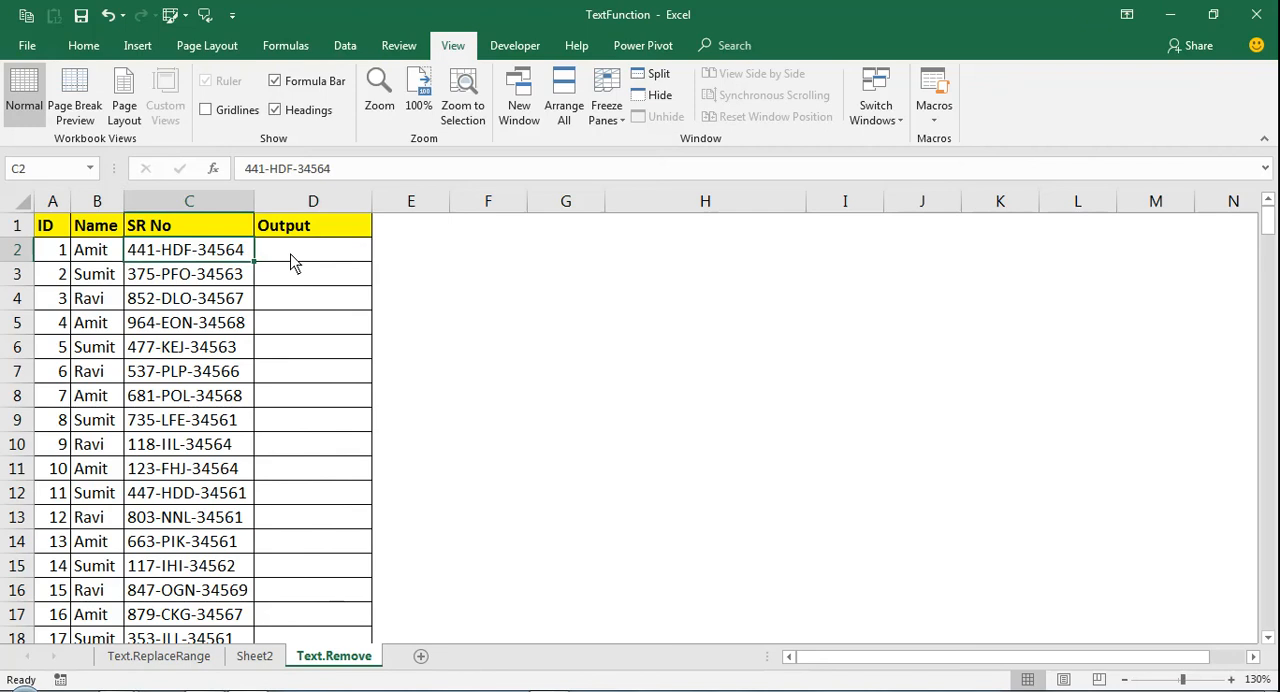
click(176, 279)
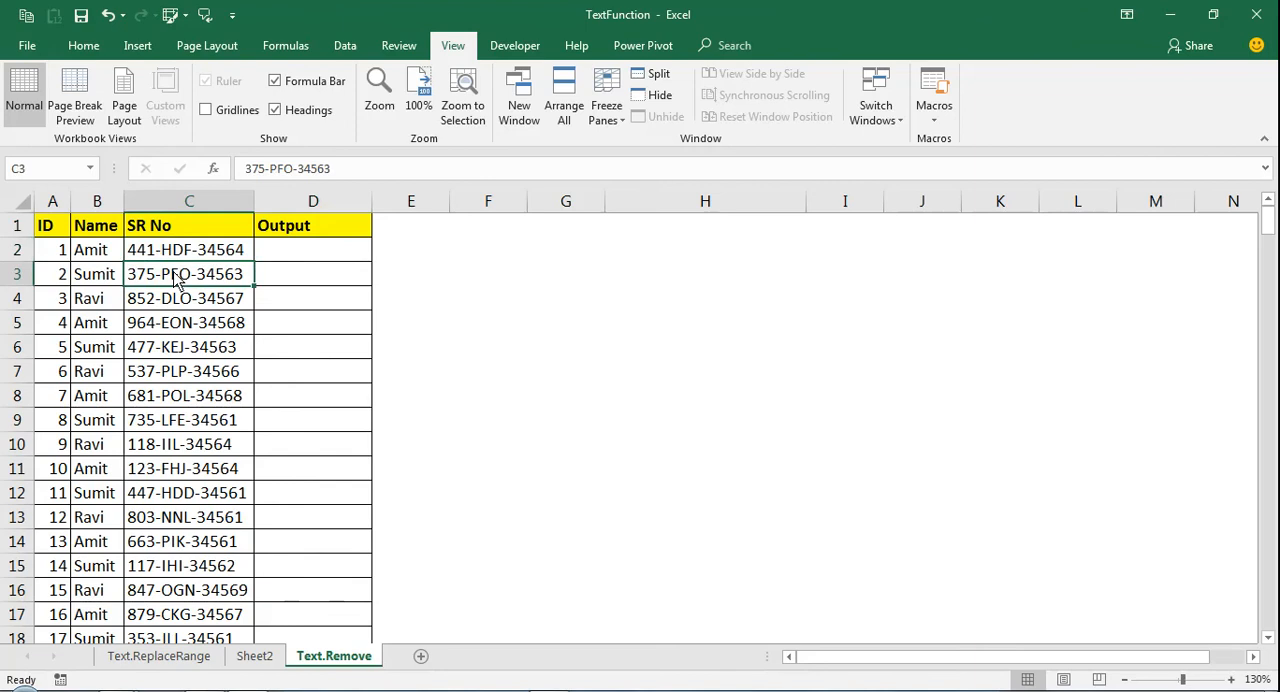
key(ctrl+Down)
key(Up)
key(Down)
key(ctrl+Up)
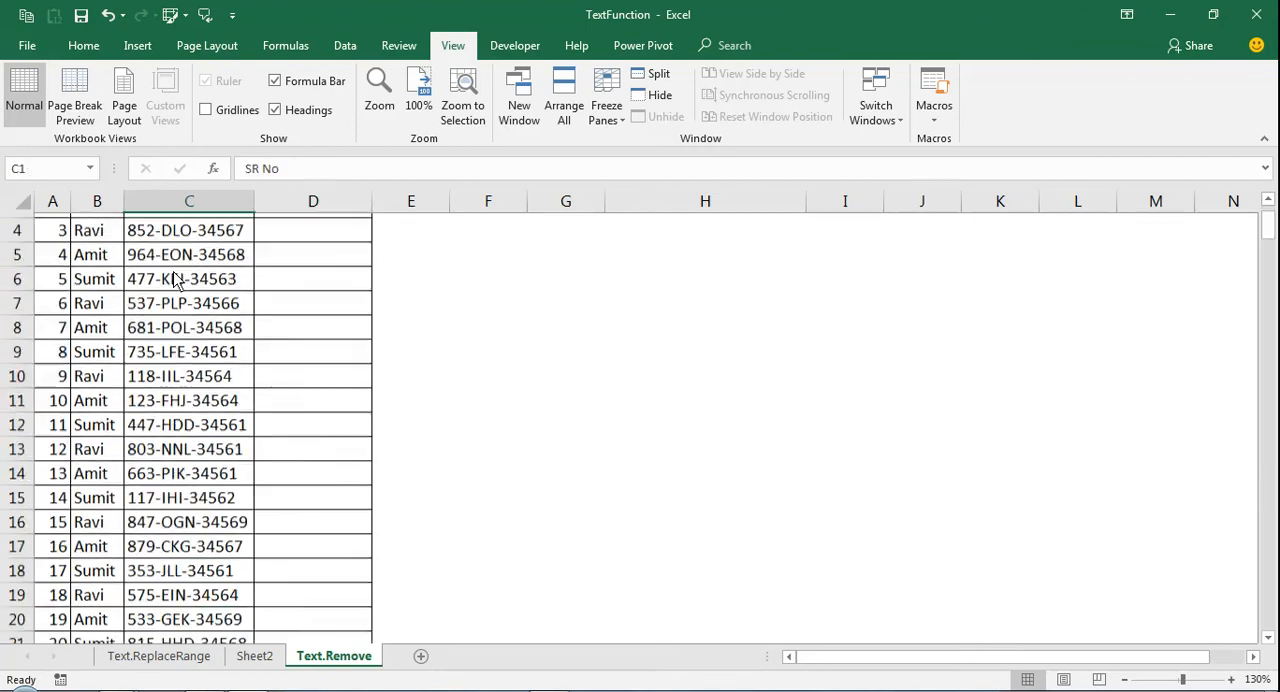
Enter the formula =SUBSTITUTE(C2,"-","") in cell D2 to remove the hyphens from the serial number
key(Down)
key(Right)
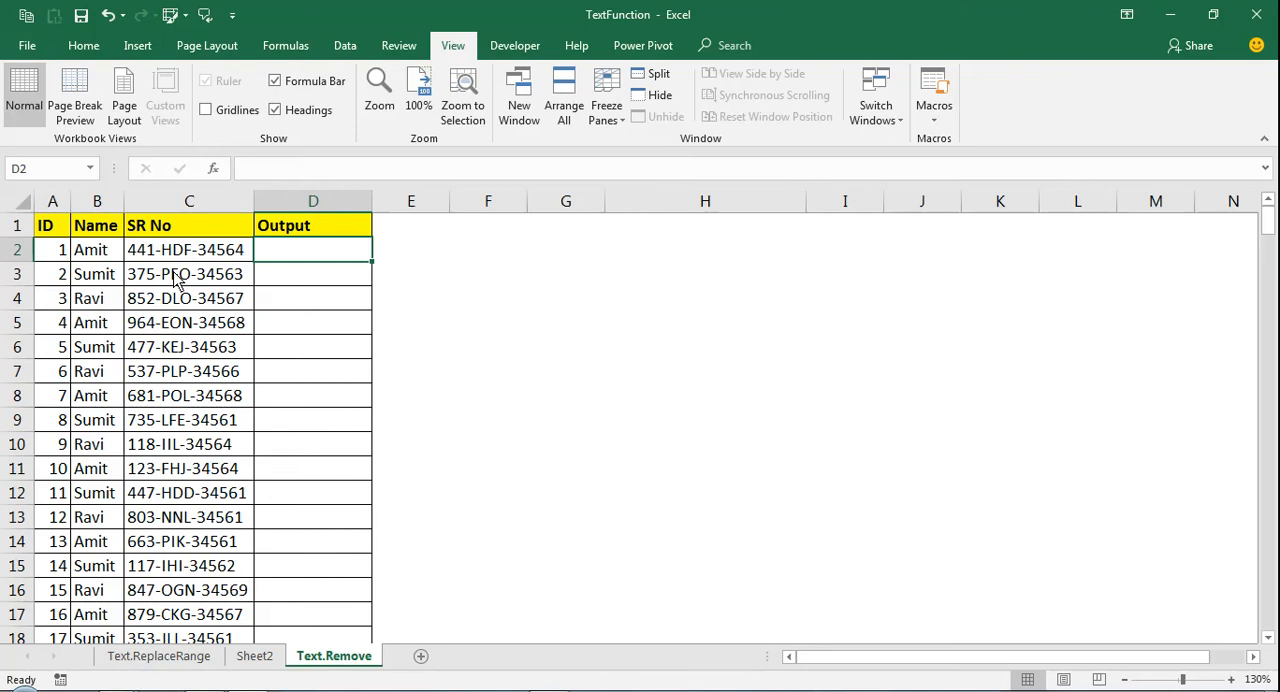
text(=)
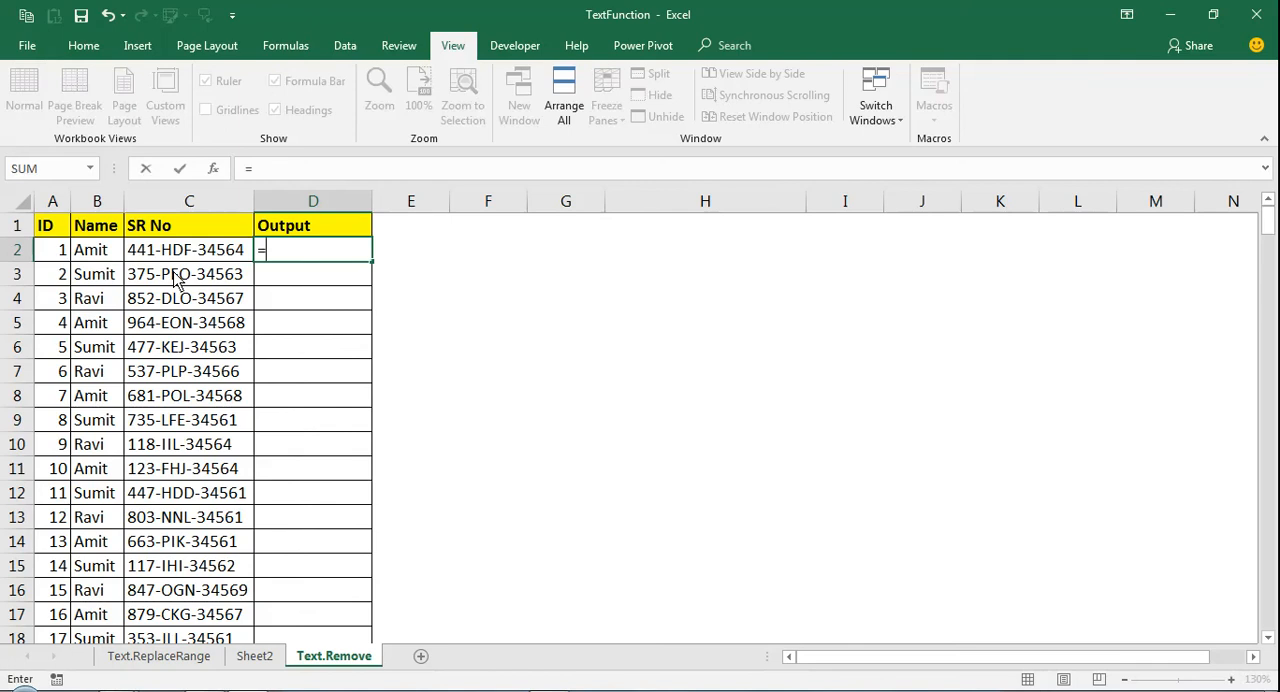
text(SU)
key(Tab)
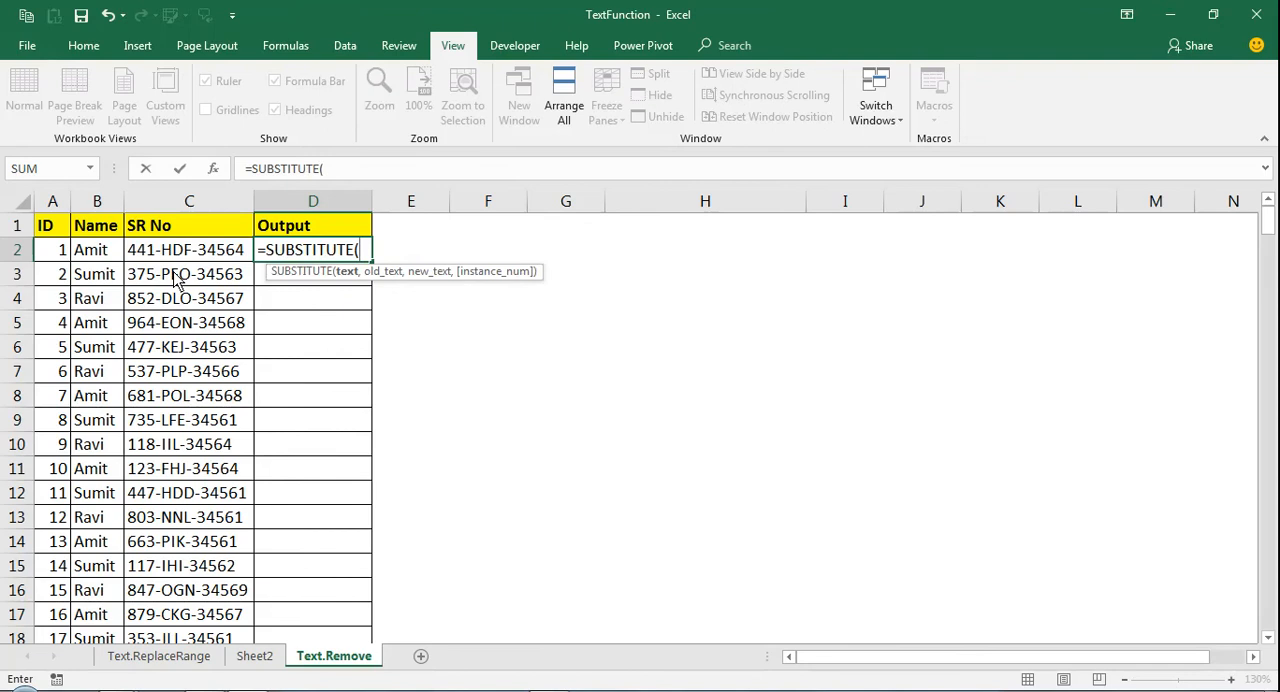
click(176, 252)
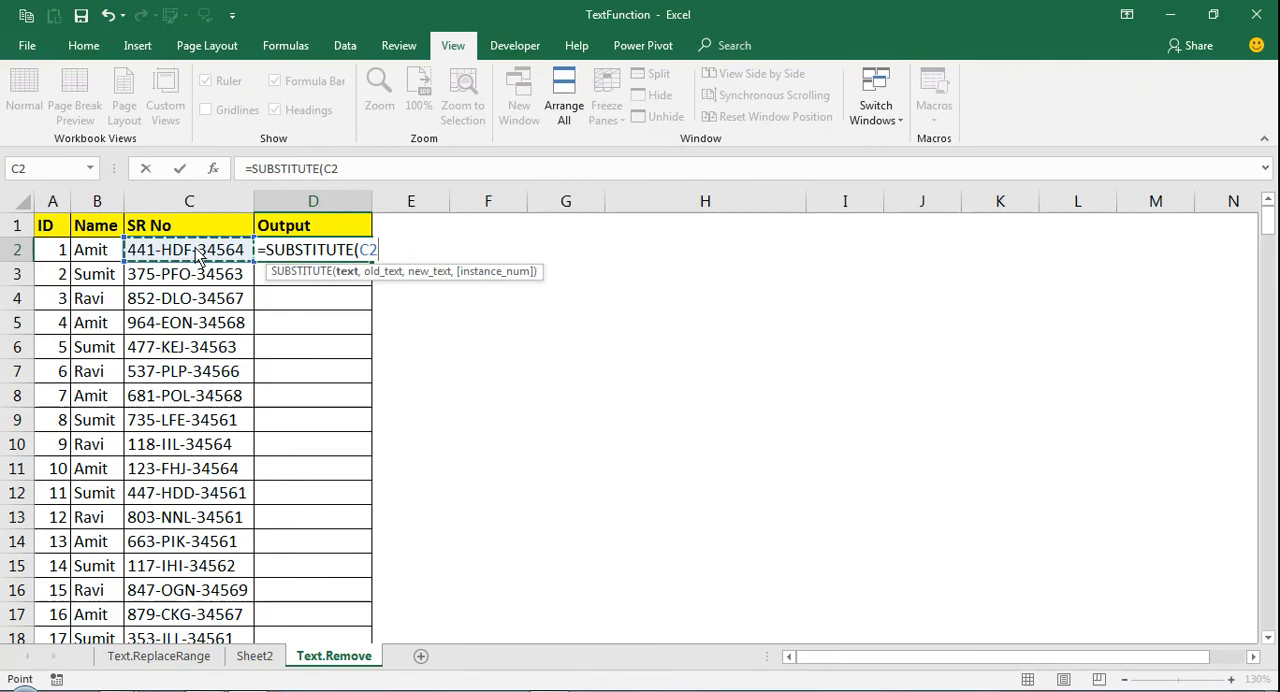
text(,)
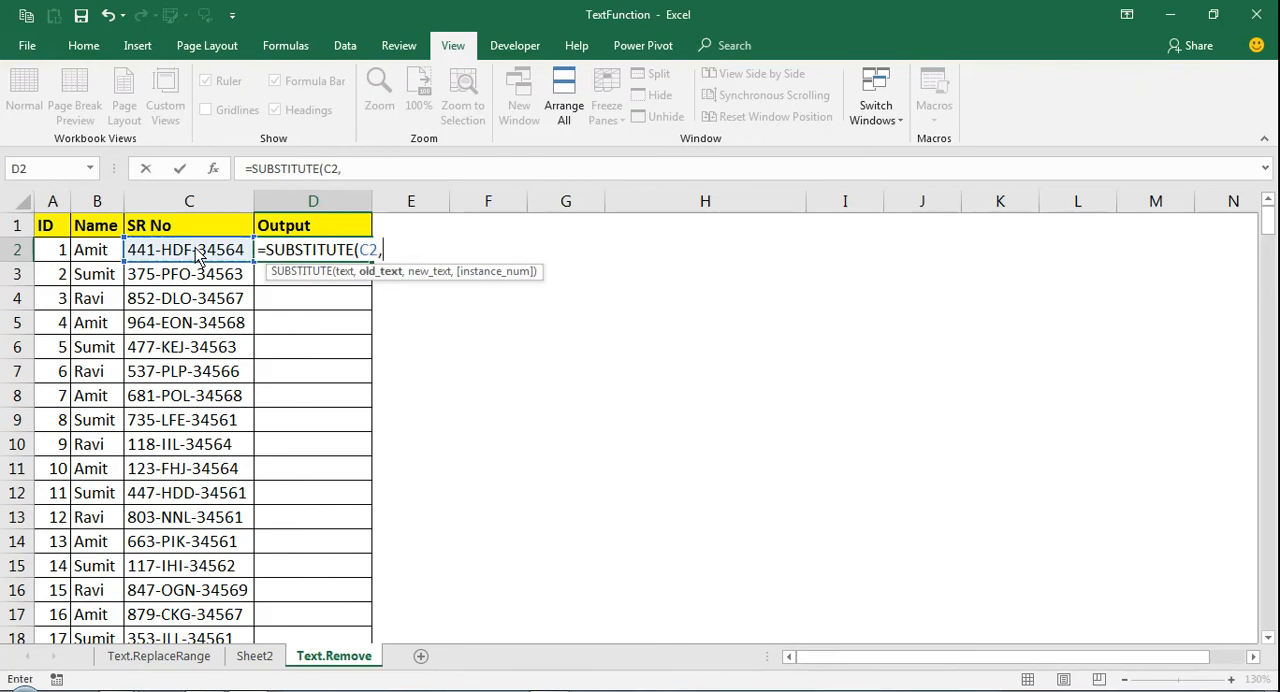
text("-")
text(,)
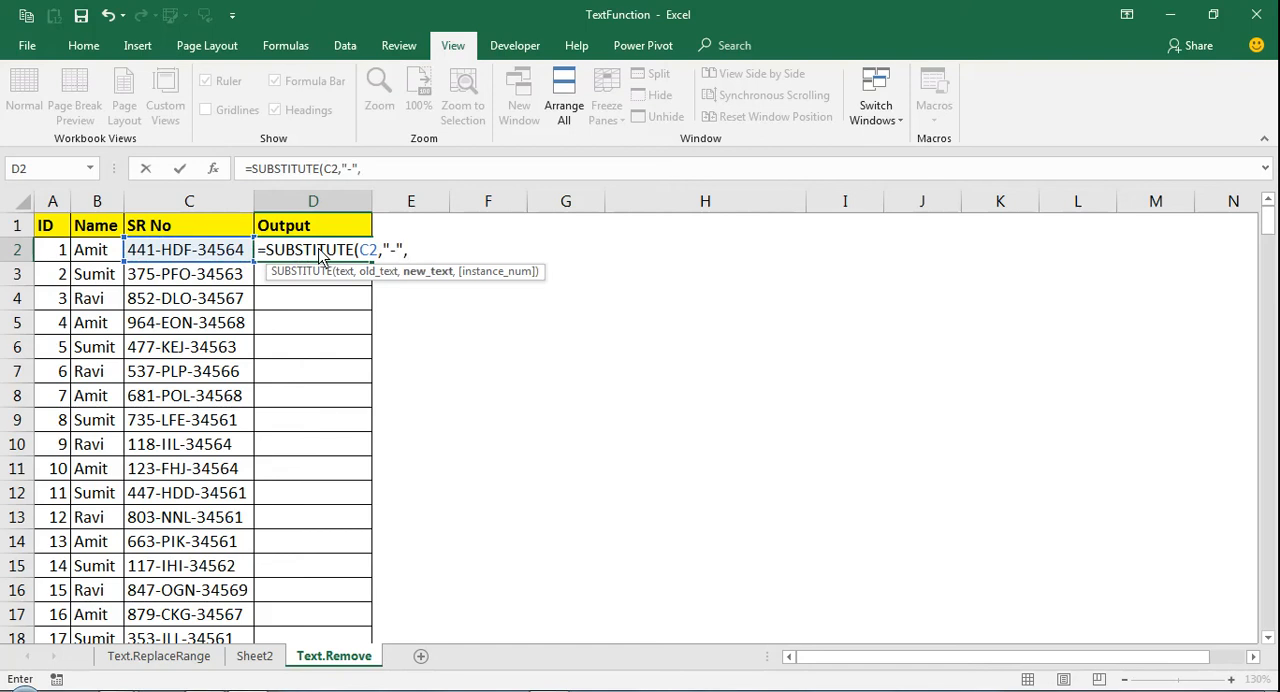
text("")
text())
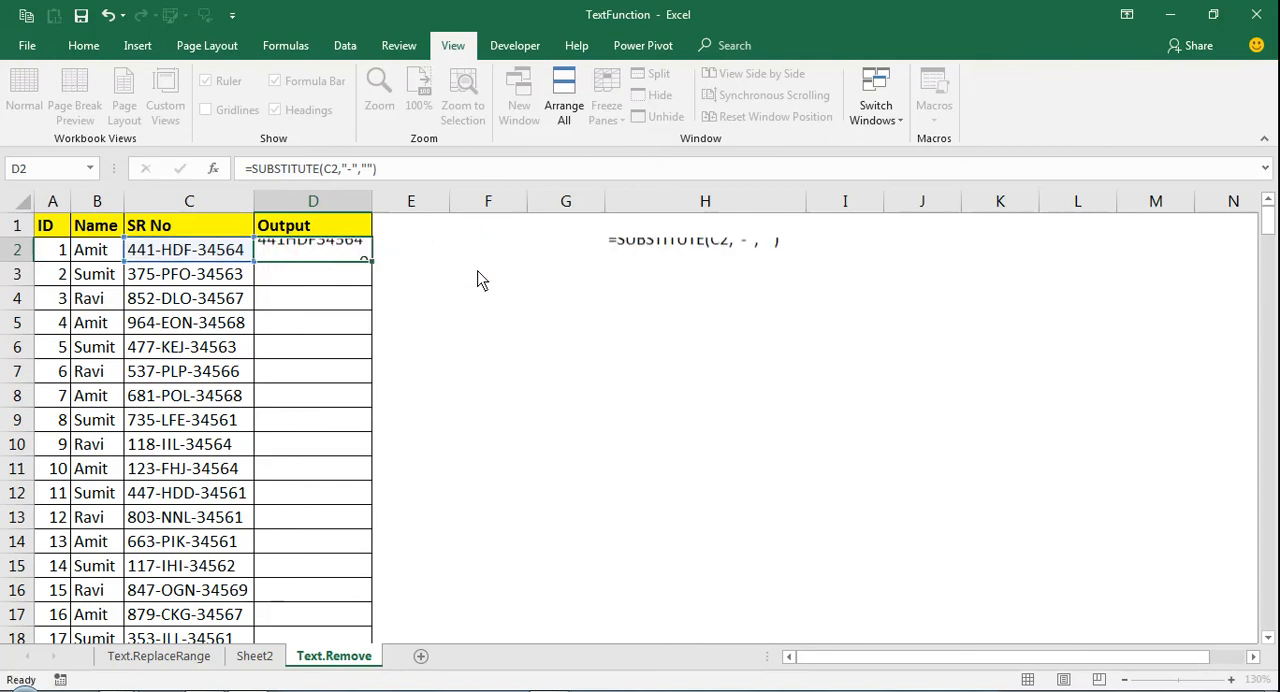
key(Return)
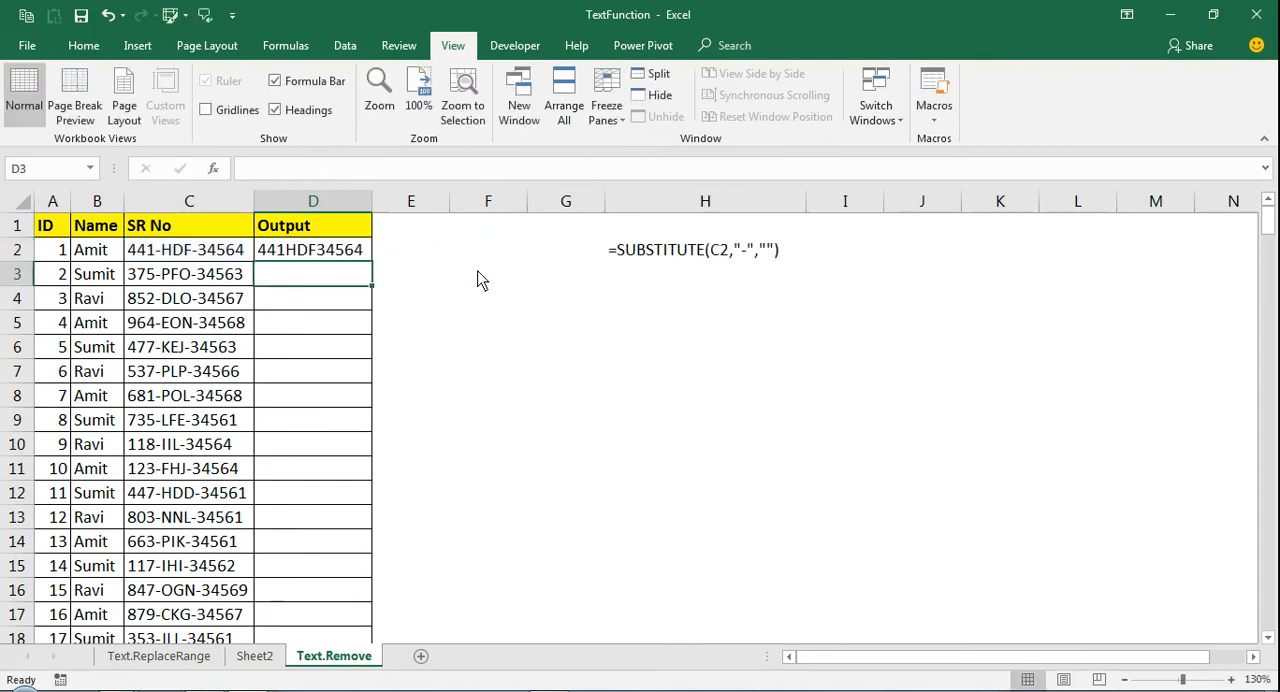
Fill the D2 formula down the Output column to the last data row
click(358, 256)
double_click(371, 261)
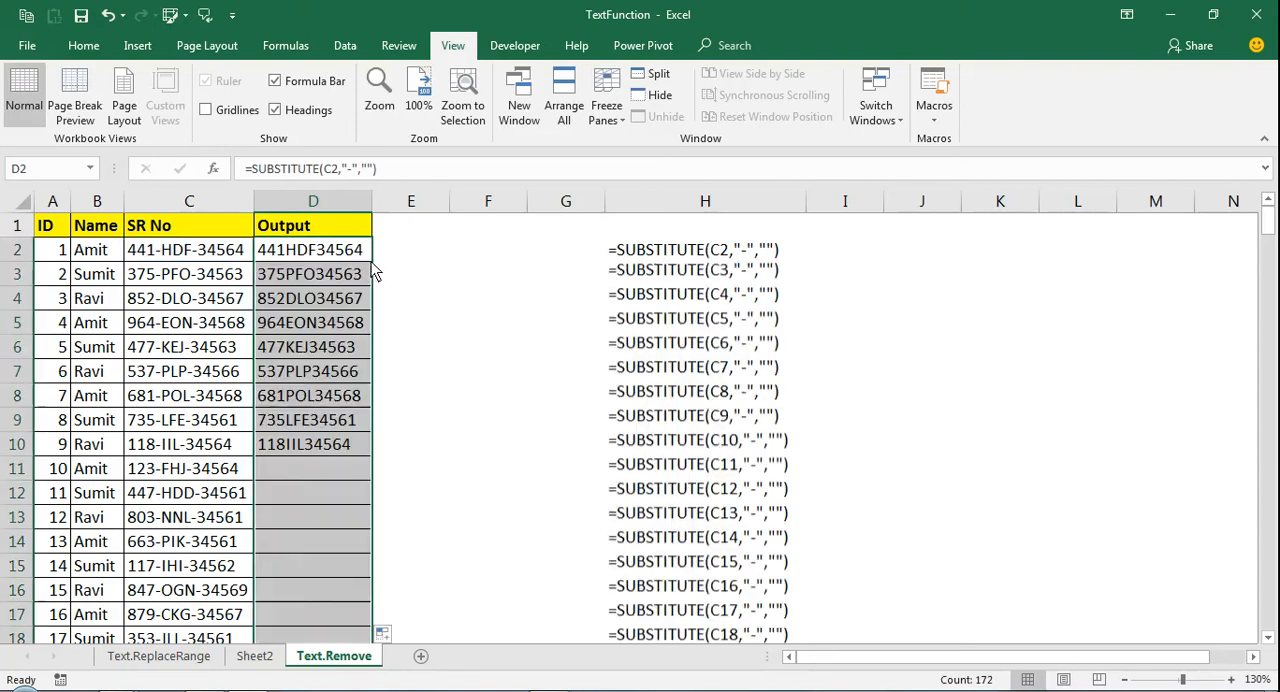
click(371, 261)
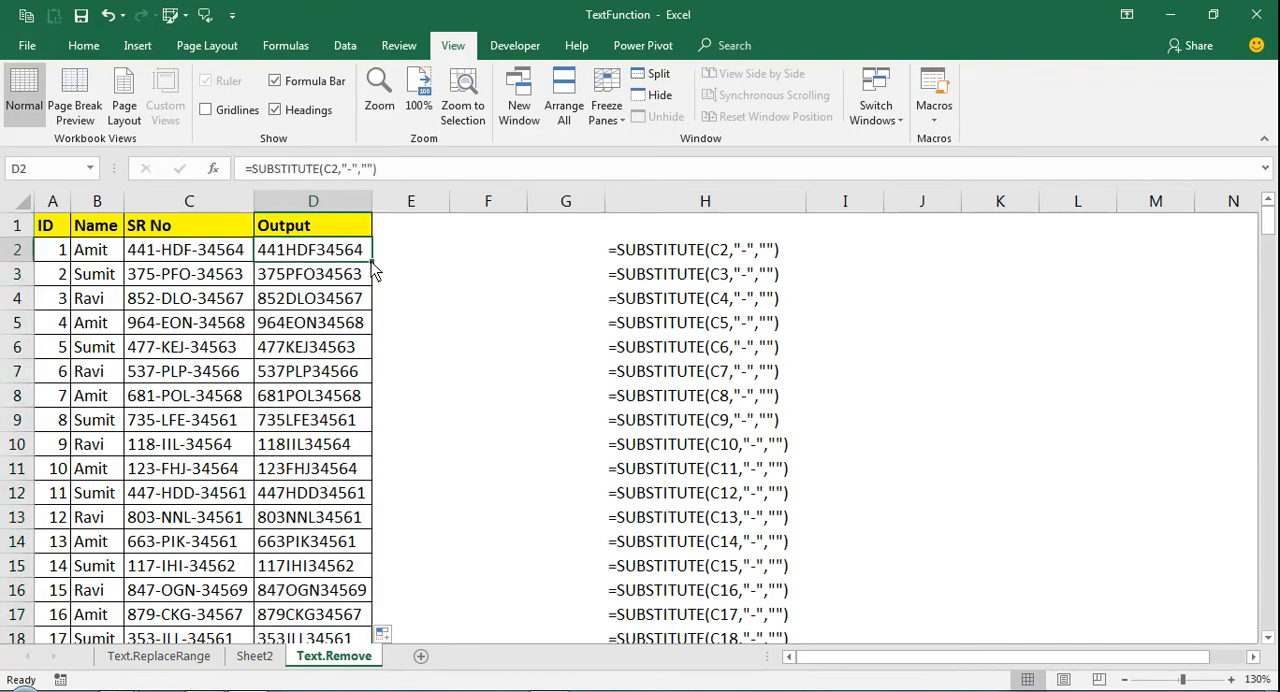
key(ctrl+Down)
key(ctrl+Up)
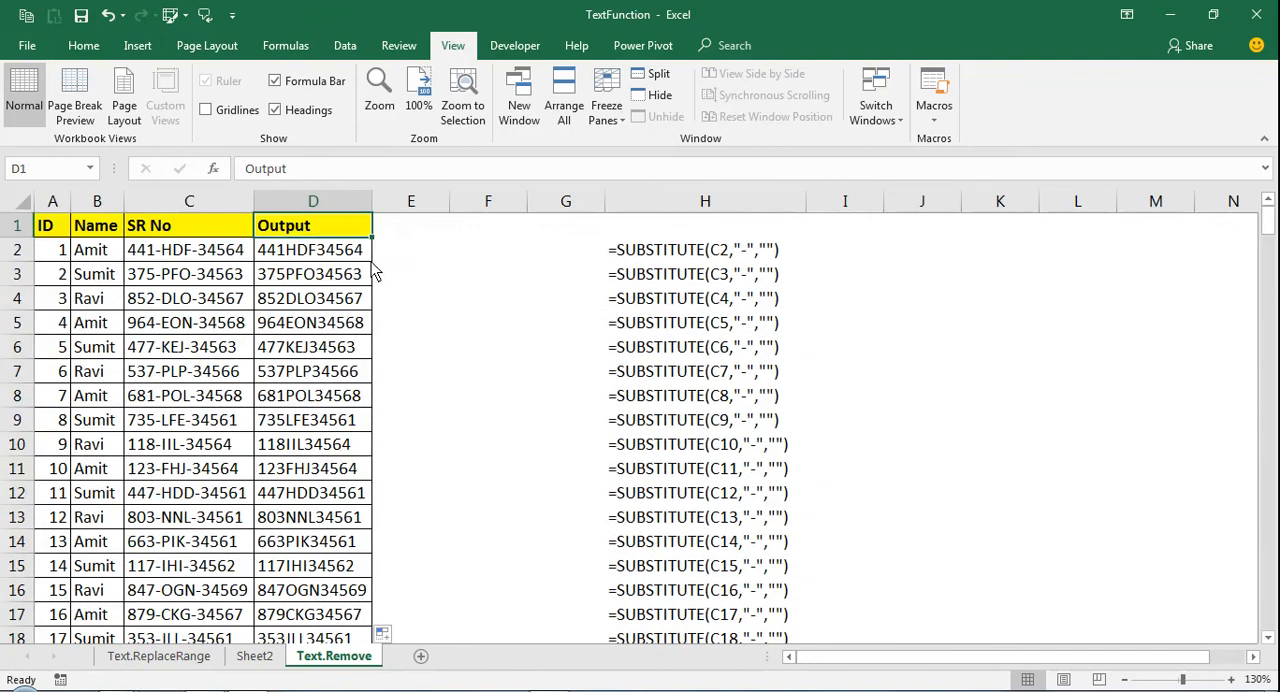
Examine the formula in H2 that shows the Output column's formula text, leaving it unedited
key(Right)
key(Right)
key(Right)
key(Right)
key(Down)
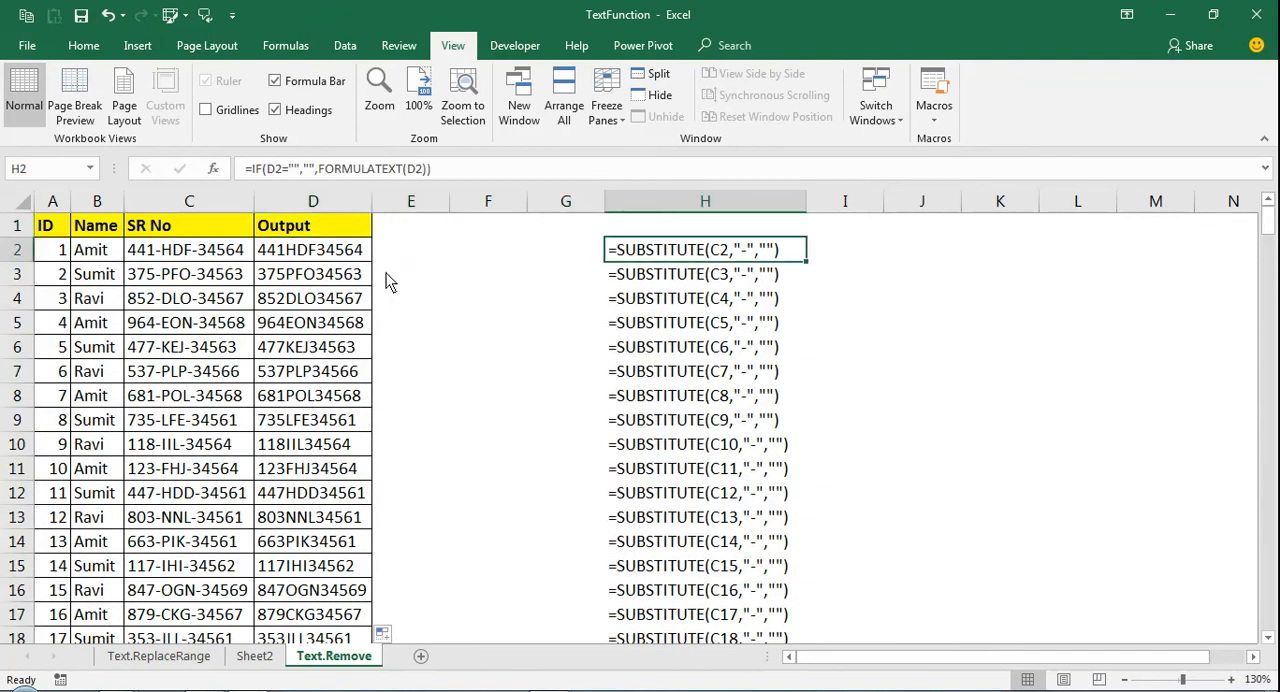
double_click(657, 258)
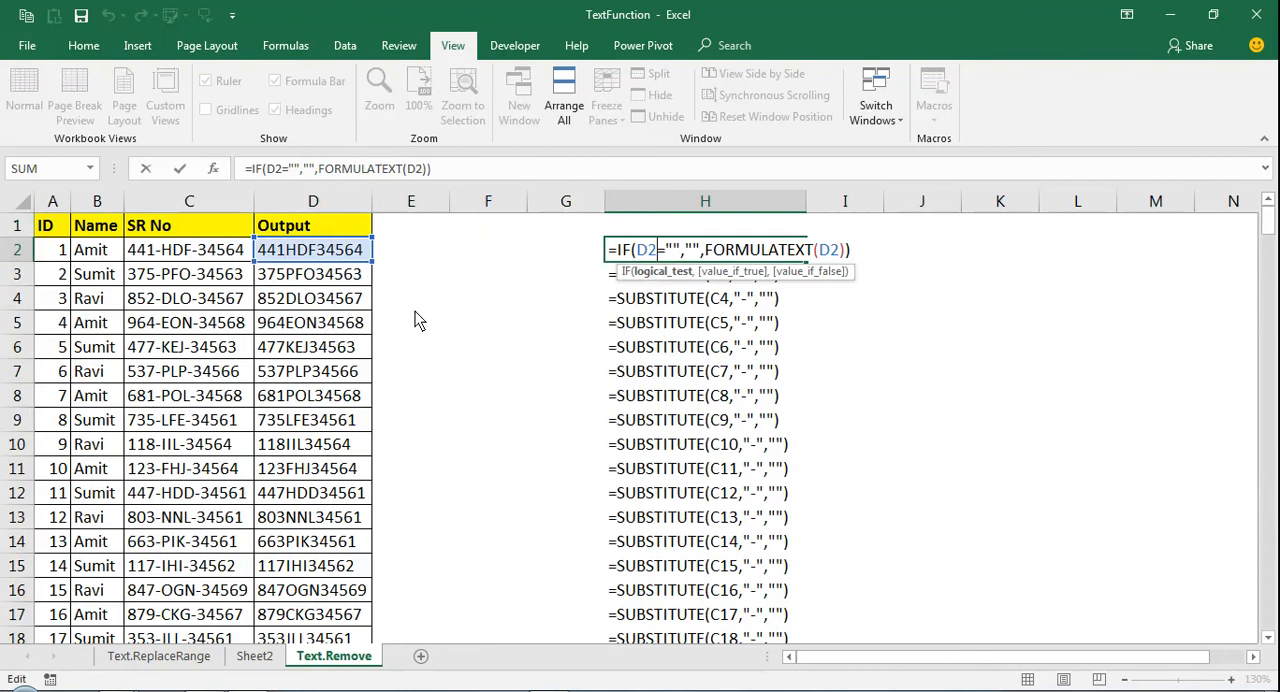
key(Escape)
key(Home)
key(Right)
key(Right)
key(Right)
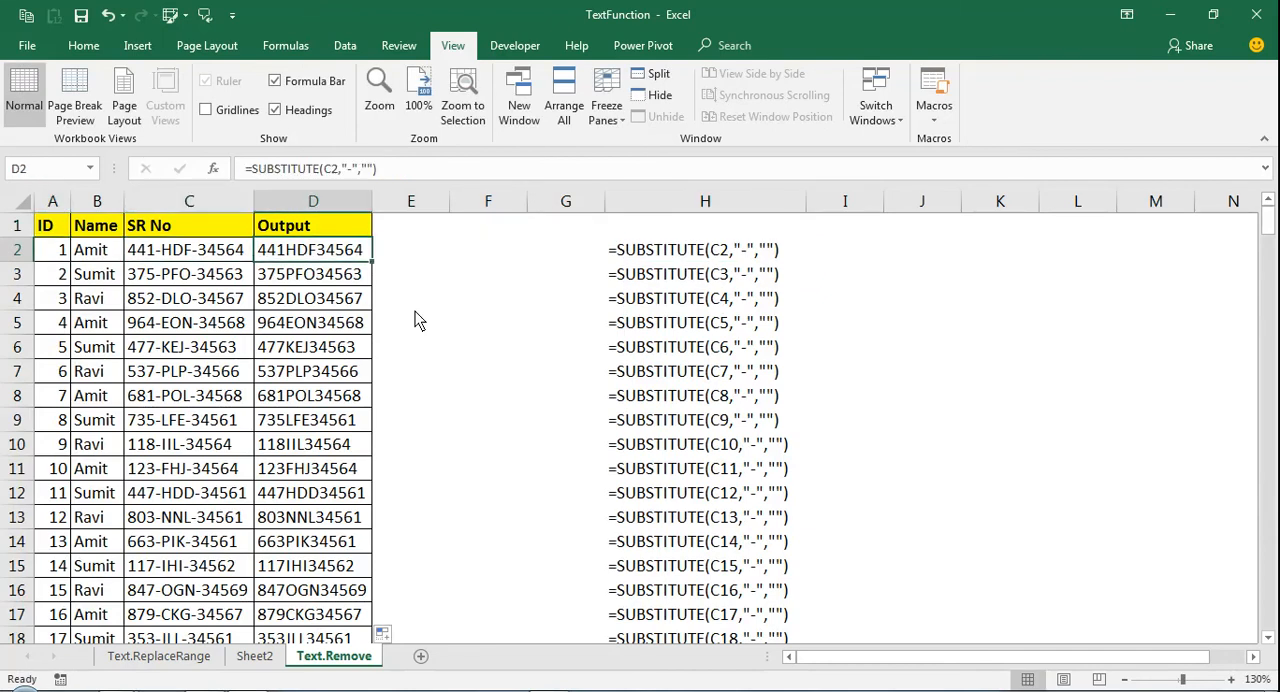
click(1233, 679)
click(1233, 679)
click(1233, 679)
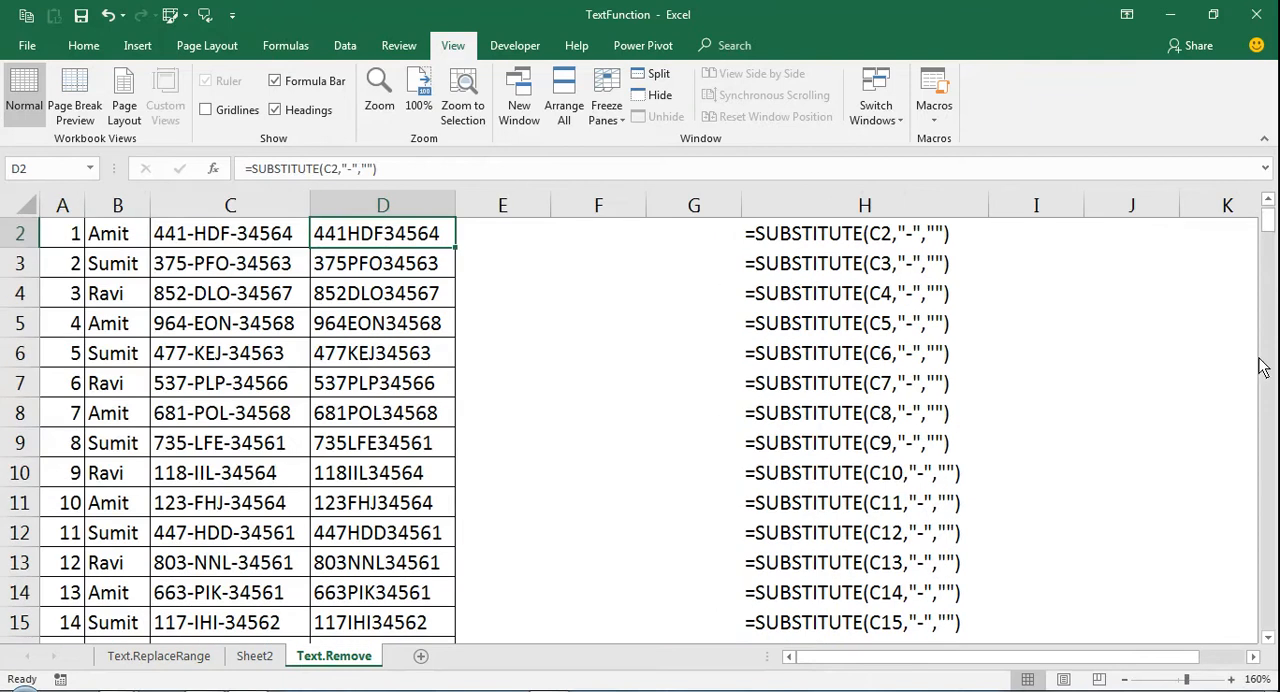
drag(1266, 226, 1266, 209)
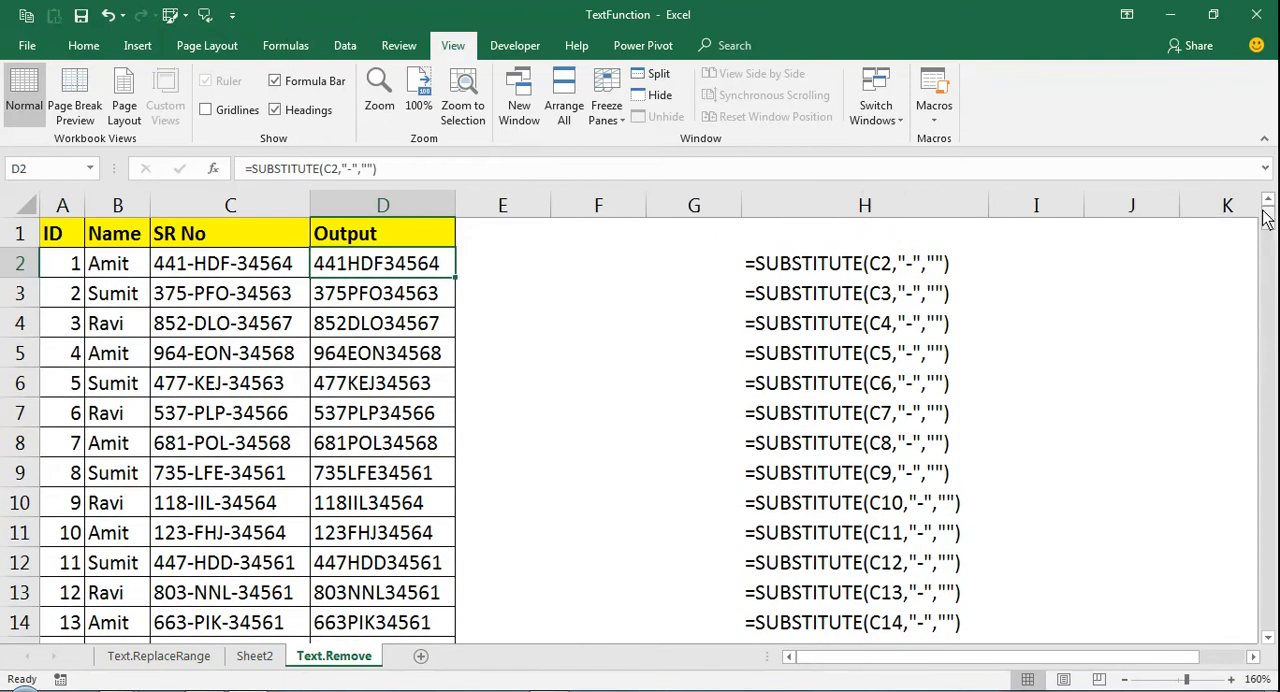
click(1043, 277)
key(Up)
key(Home)
key(Right)
key(Right)
key(Right)
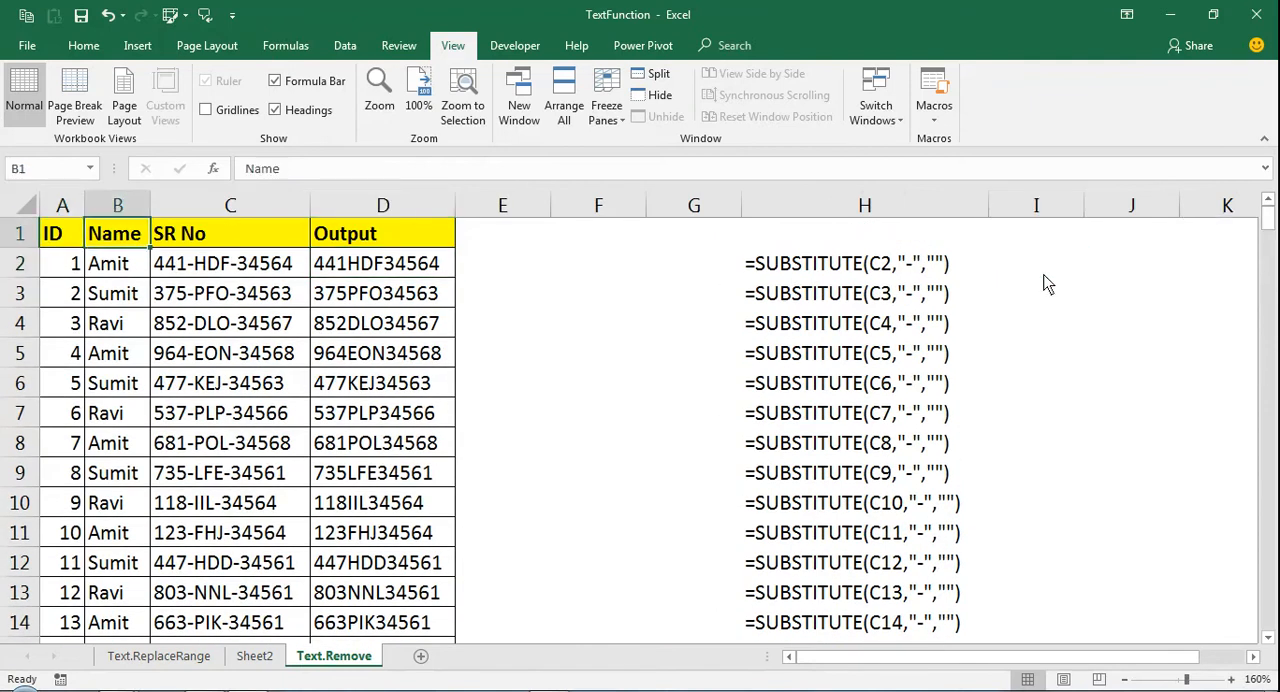
key(Down)
key(Up)
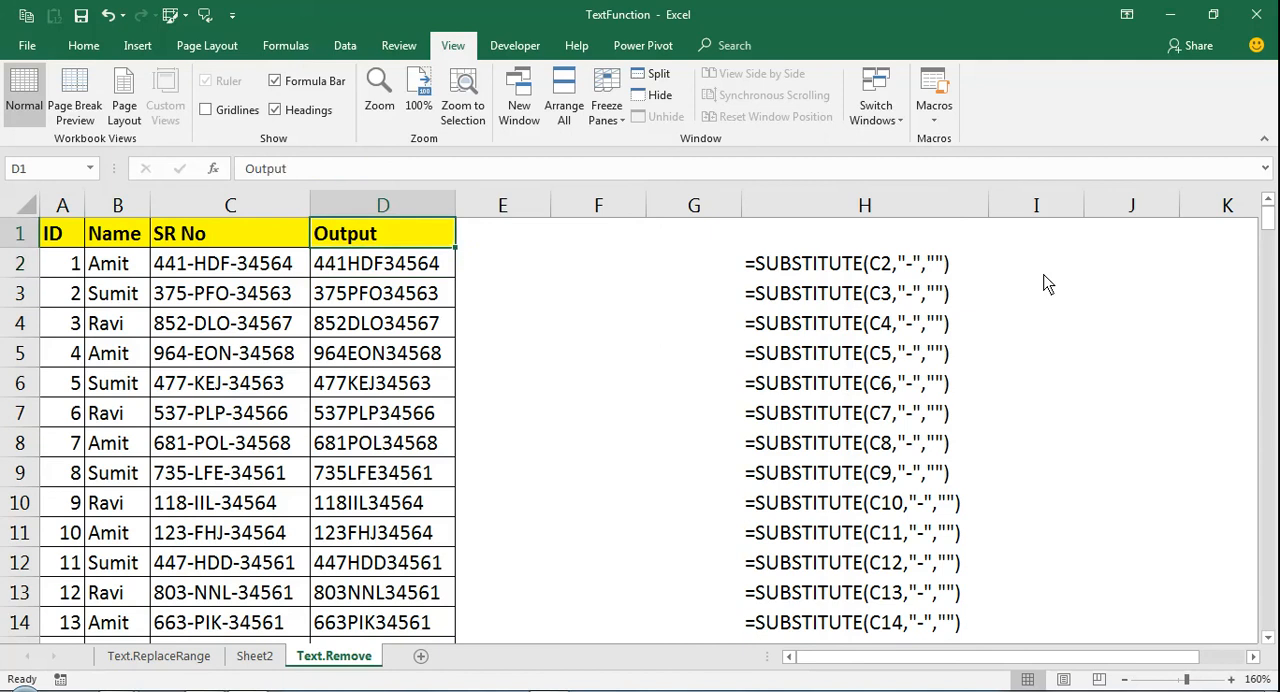
key(Home)
key(Right)
key(Right)
key(Right)
key(Right)
key(Right)
key(Right)
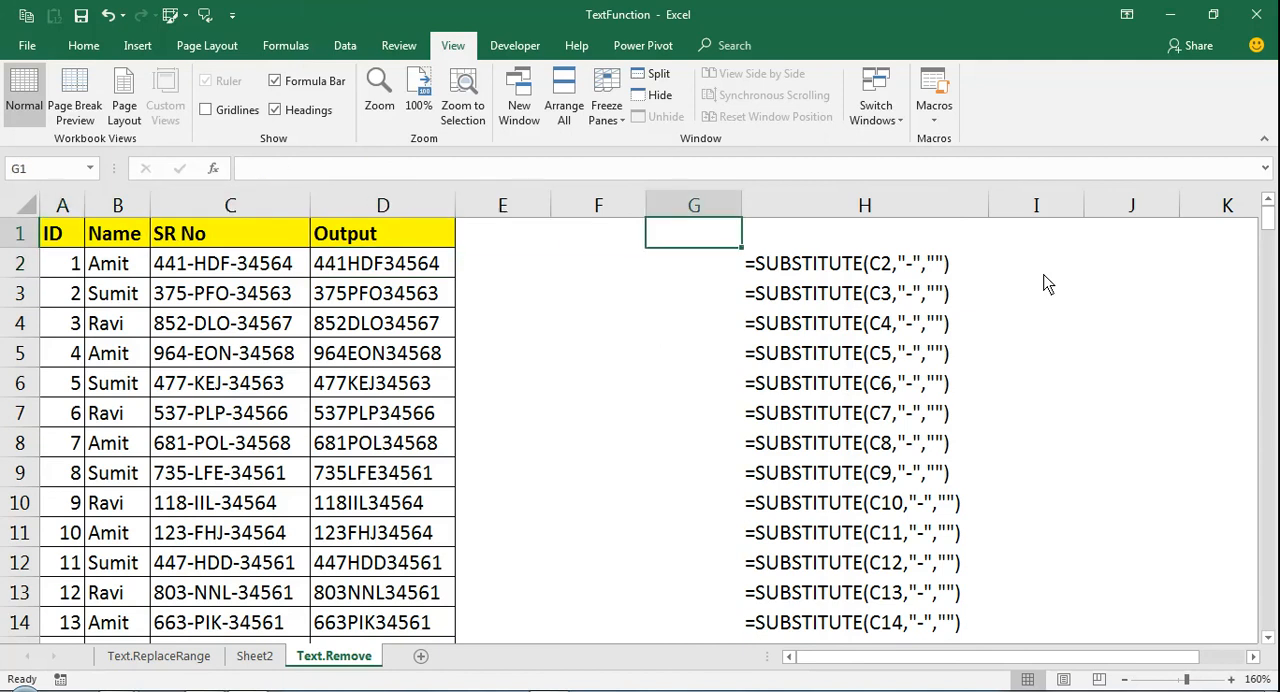
Copy the ID, Name and SR No columns with their headers, range A1:C173
key(ctrl+Left)
key(ctrl+Left)
key(shift+Right)
key(shift+Right)
key(ctrl+shift+Down)
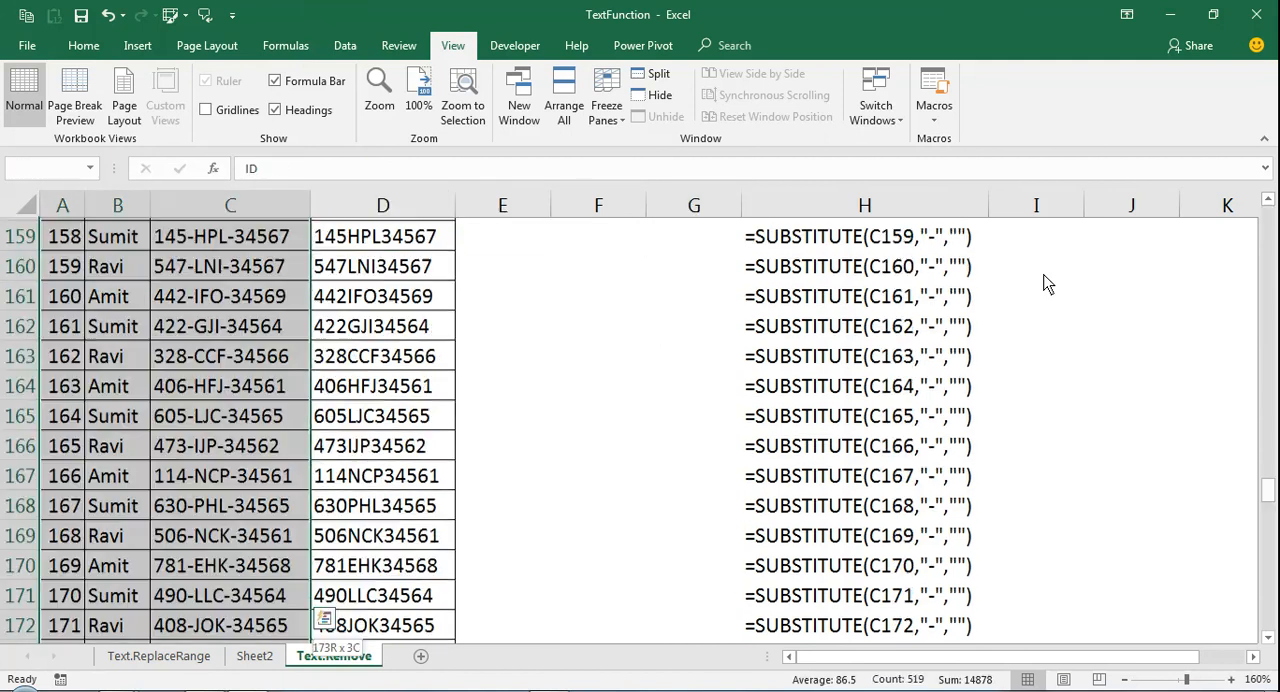
key(ctrl+c)
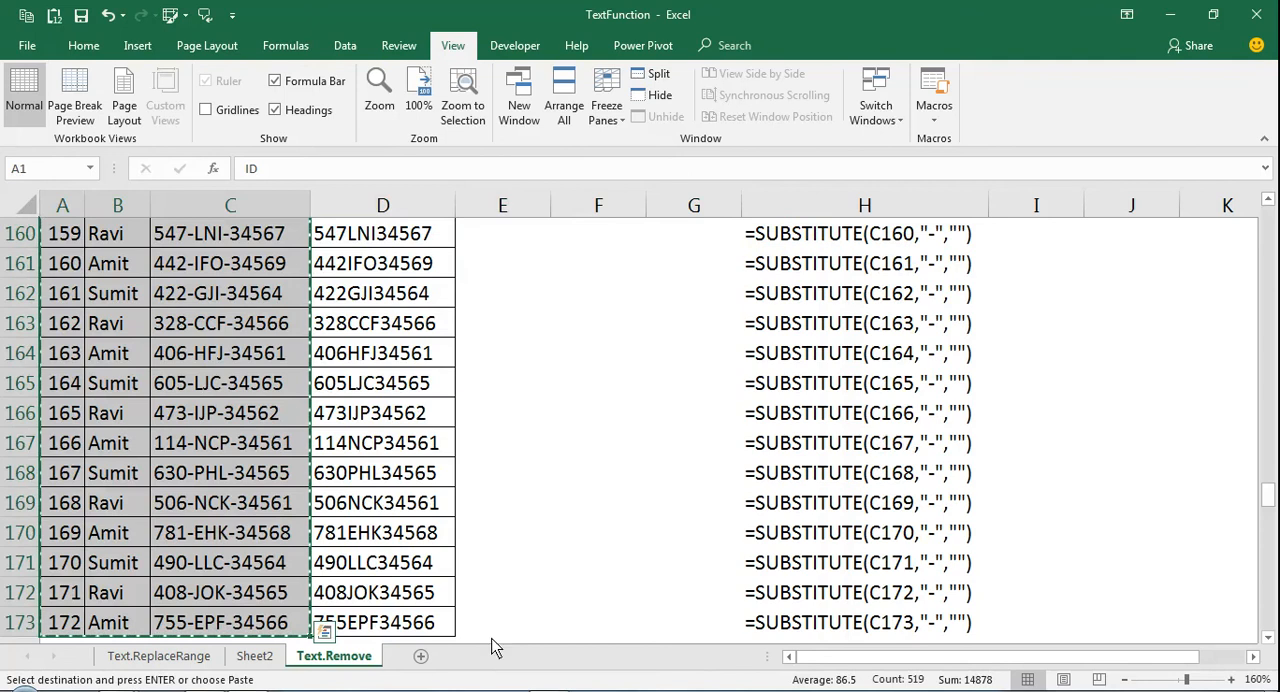
Insert a new worksheet and paste the copied data as values only, starting at A1
key(shift+F11)
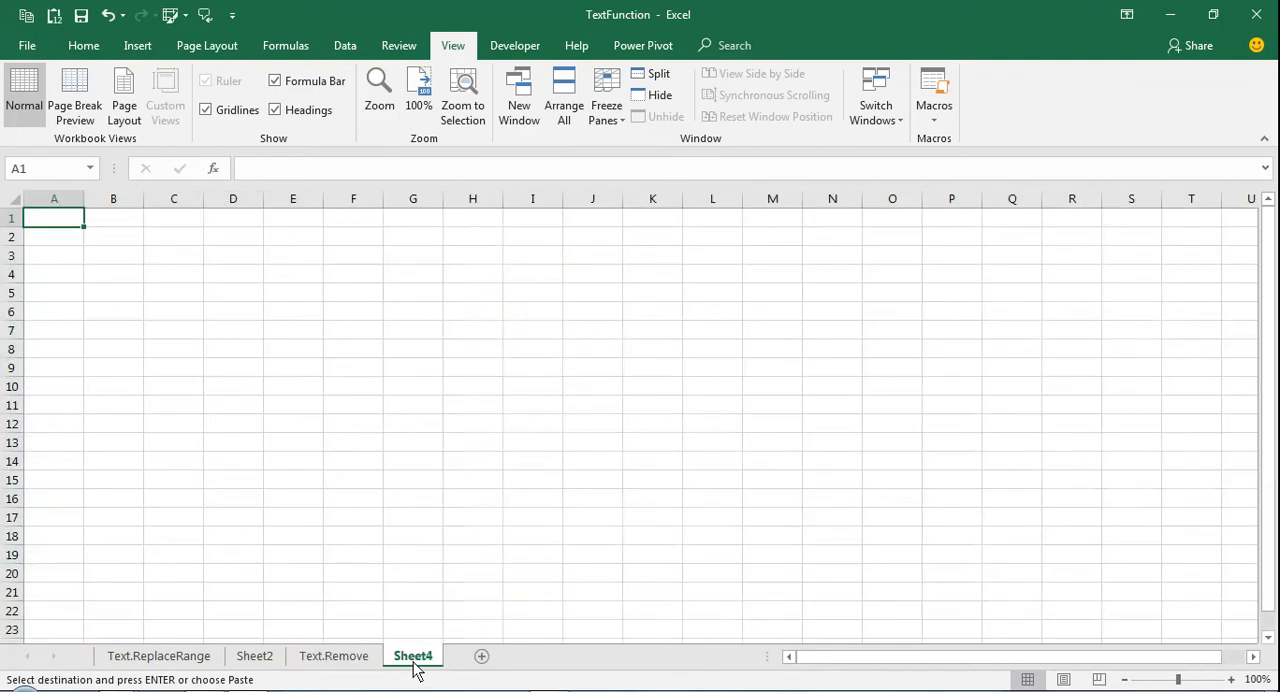
key(alt+e)
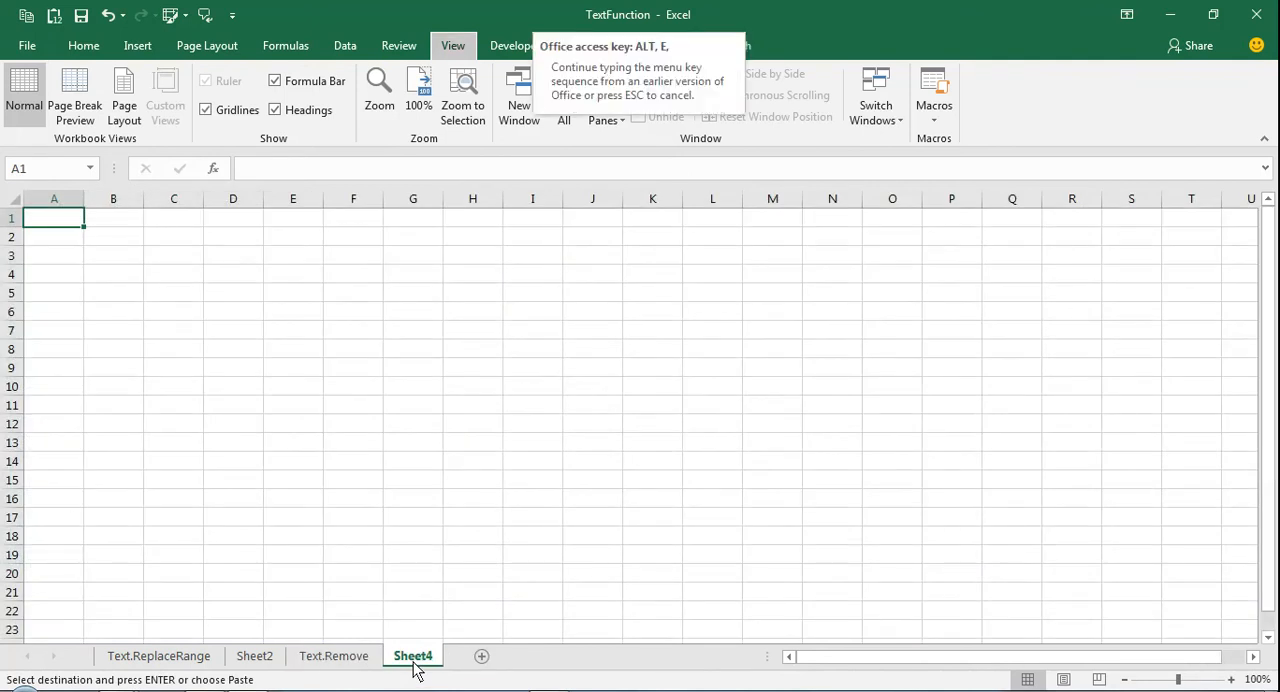
key(s)
key(v)
key(Return)
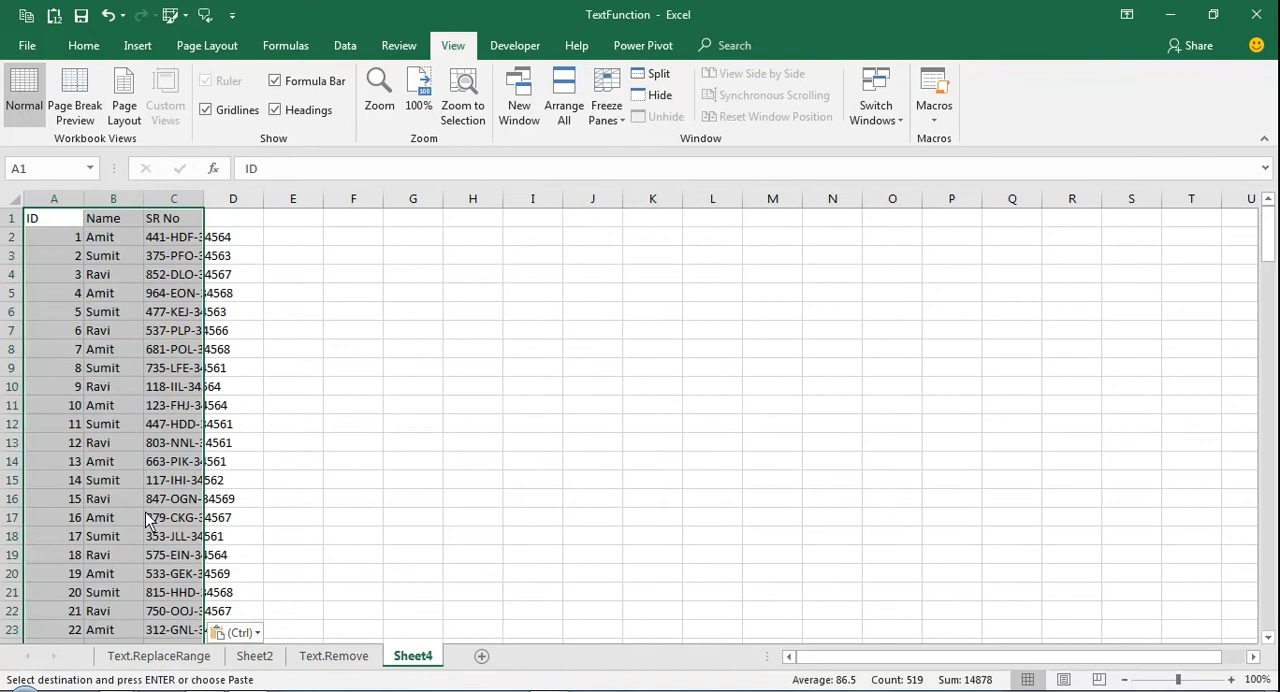
Autofit the widths of columns A to C to the pasted data
click(14, 200)
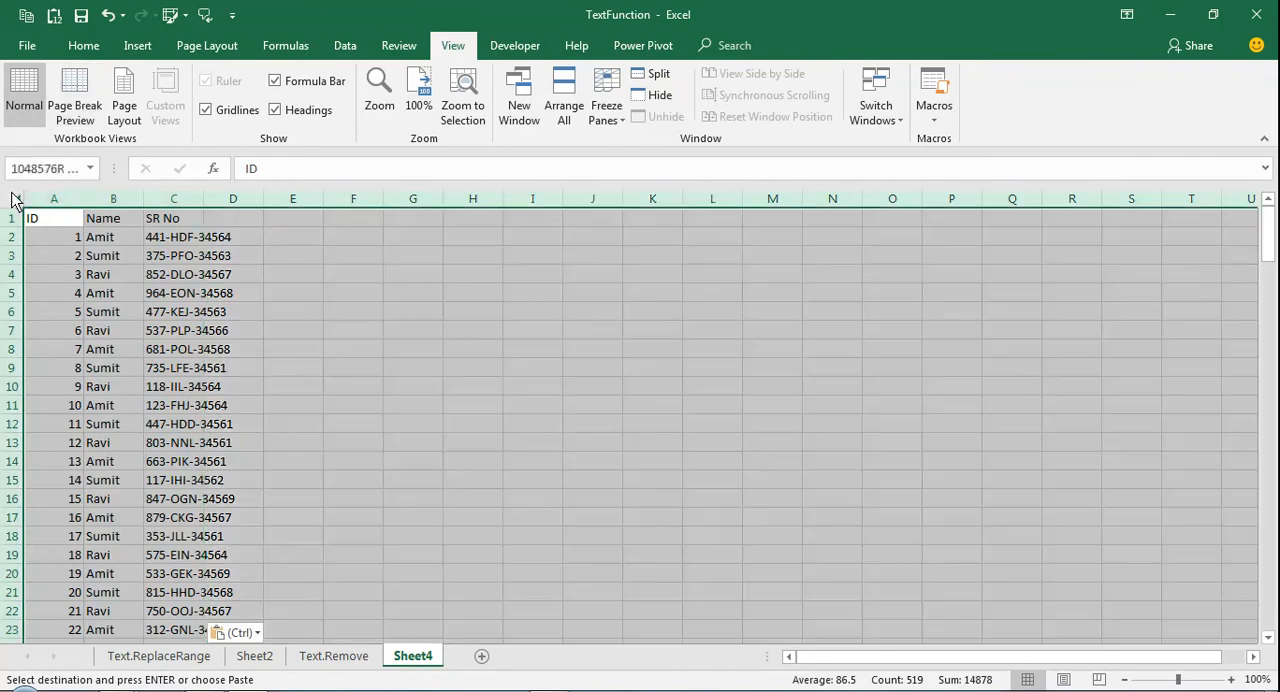
double_click(84, 200)
key(ctrl+shift+Right)
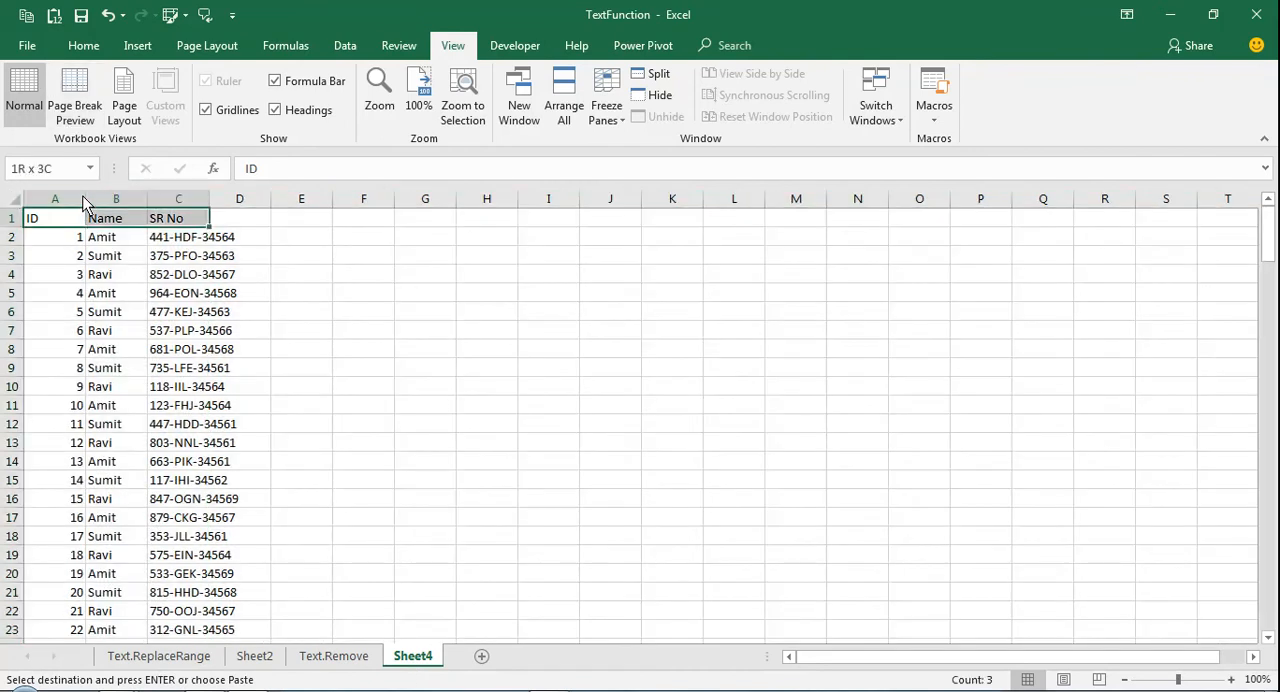
key(ctrl+shift+Down)
key(alt)
key(o)
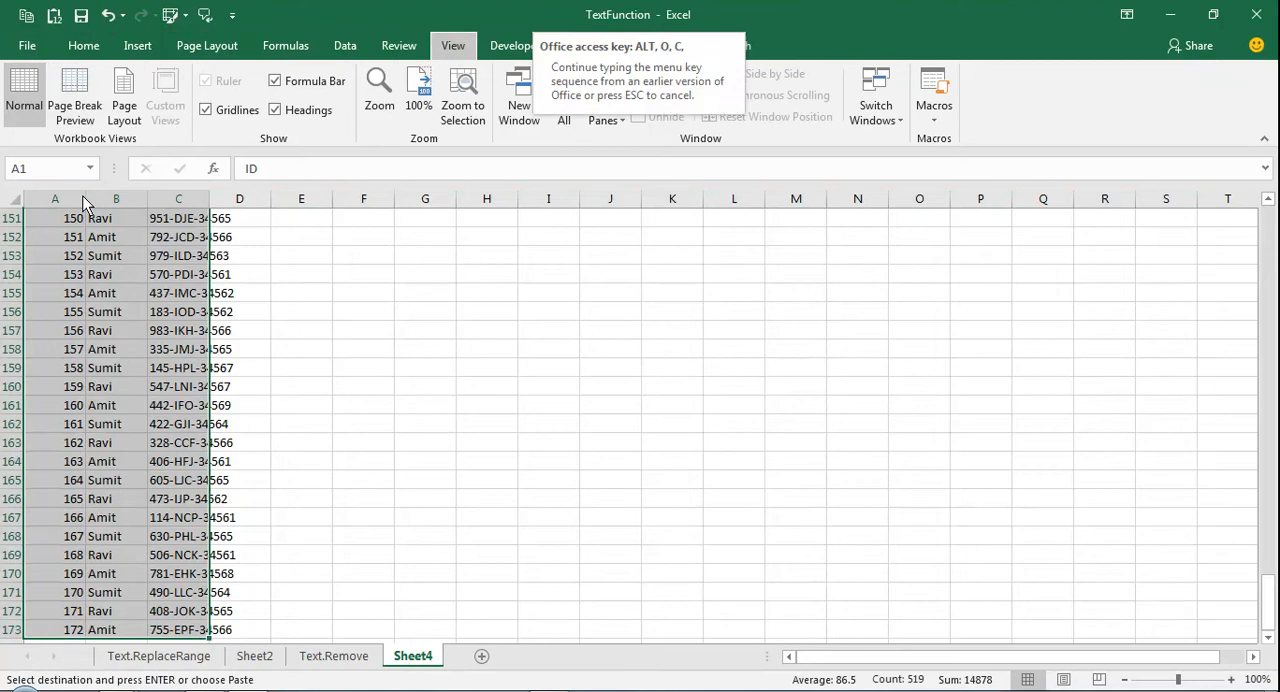
key(c)
key(a)
Convert the range A1:C173 on the new sheet into a table with headers
key(ctrl+shift+Up)
key(ctrl+shift+Down)
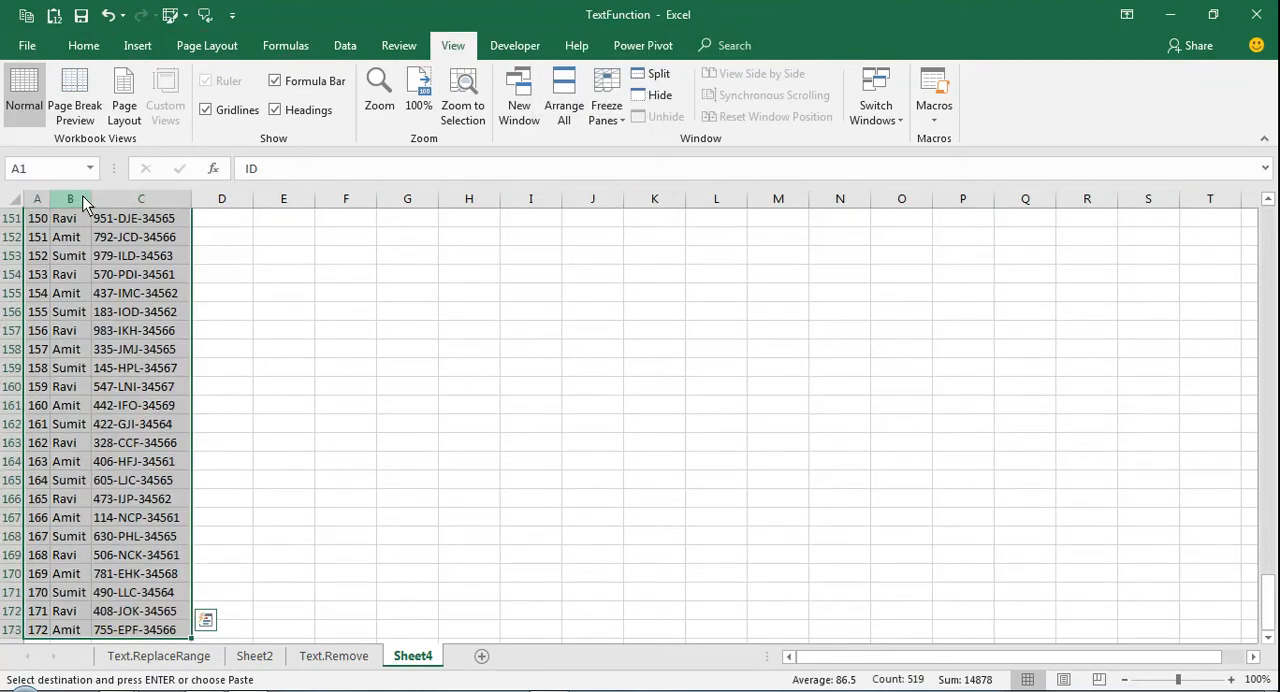
click(138, 48)
click(160, 88)
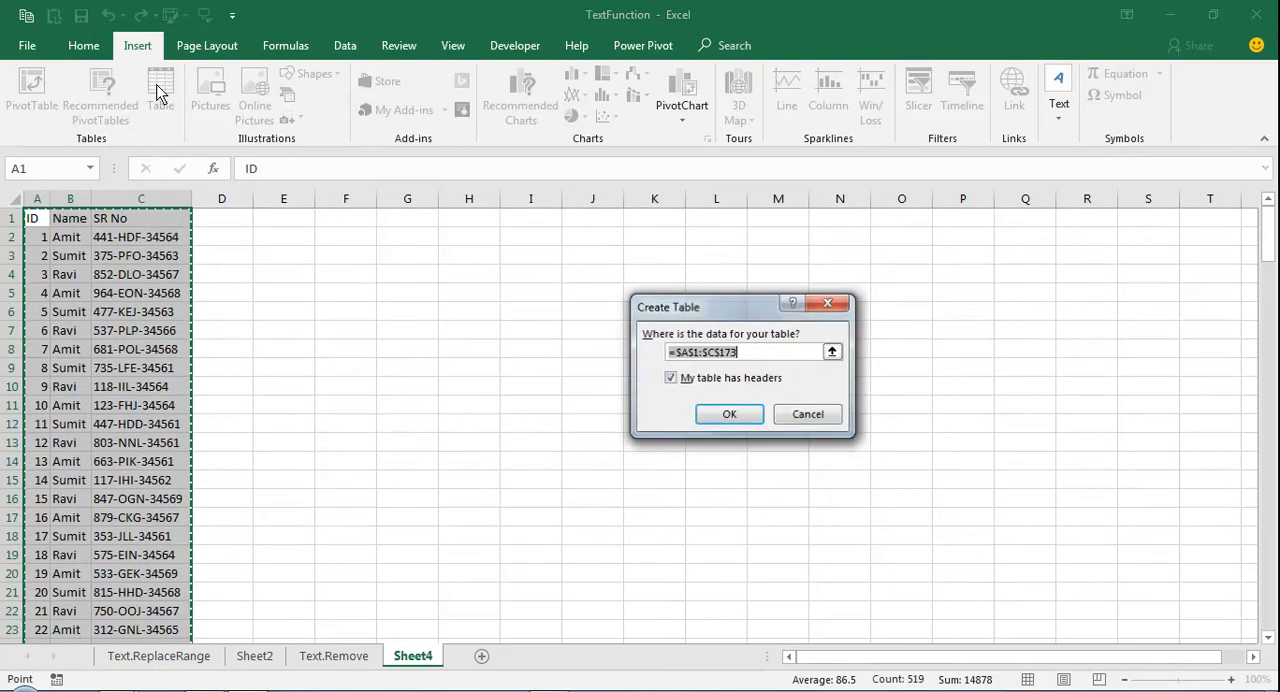
click(670, 379)
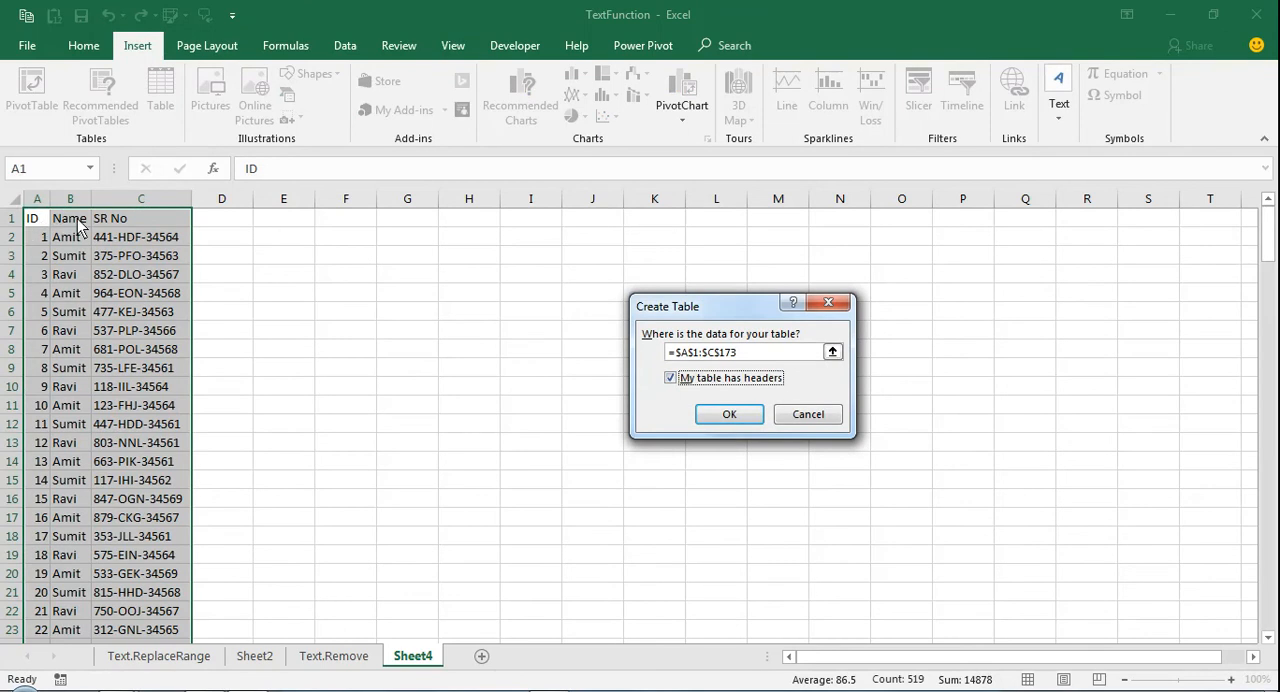
click(715, 415)
click(178, 291)
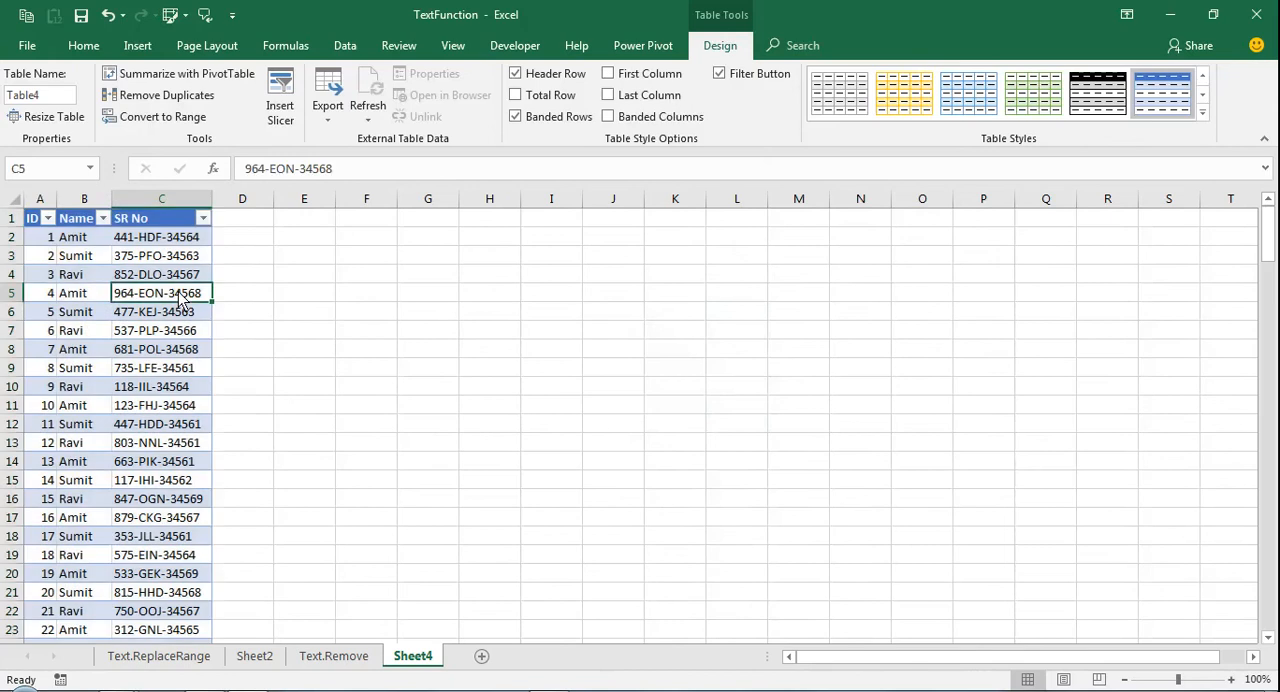
key(ctrl+Up)
key(ctrl+Left)
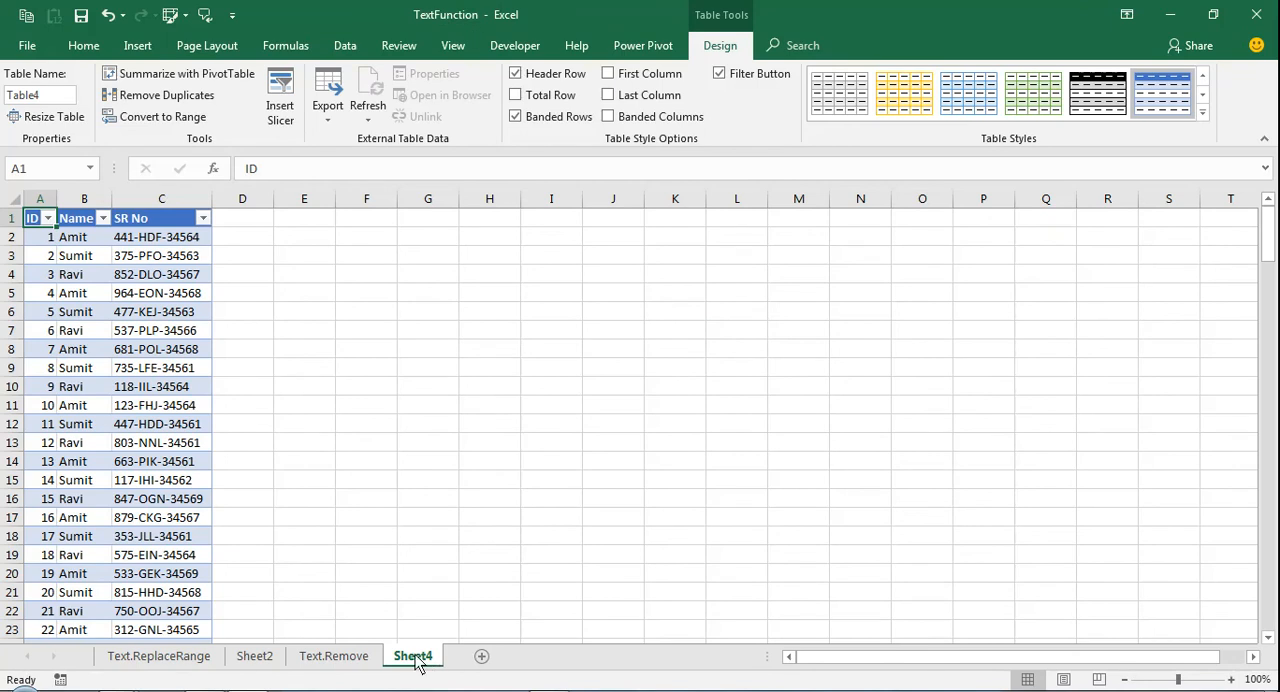
Switch to Power BI Desktop
key(alt+Tab)
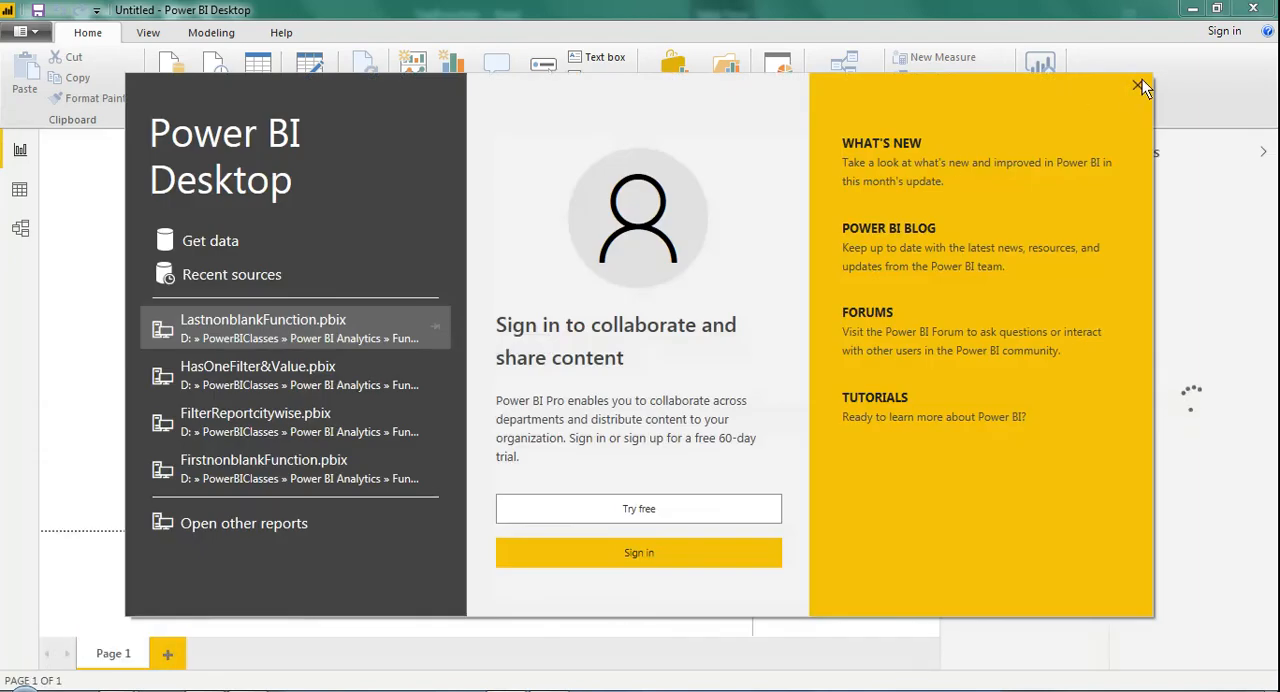
Dismiss the start screen and connect to the TextFunction Excel workbook as a data source
click(1140, 84)
click(166, 100)
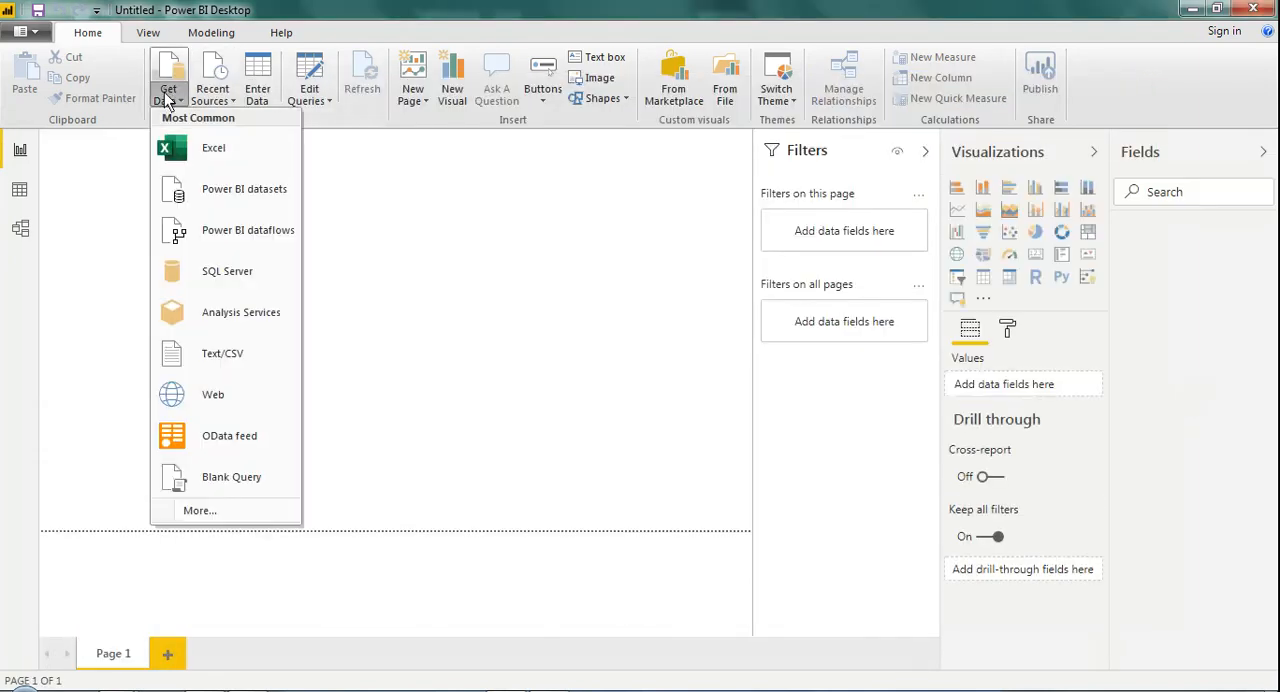
click(205, 152)
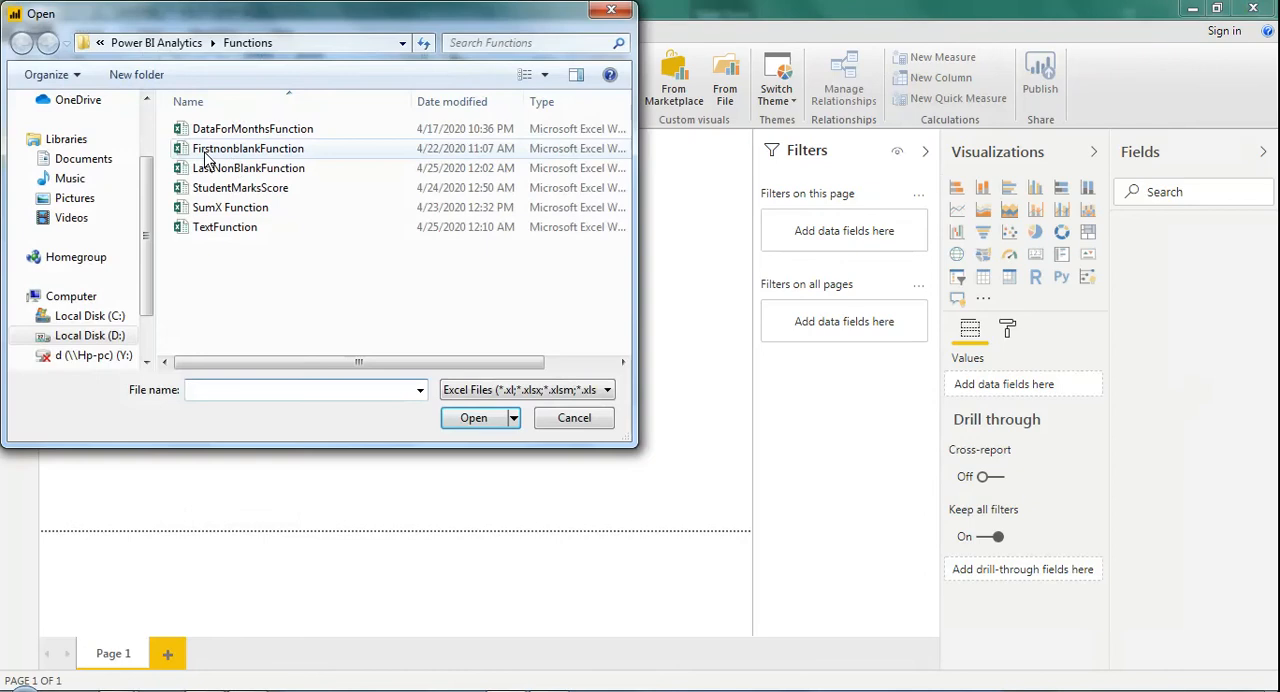
click(218, 229)
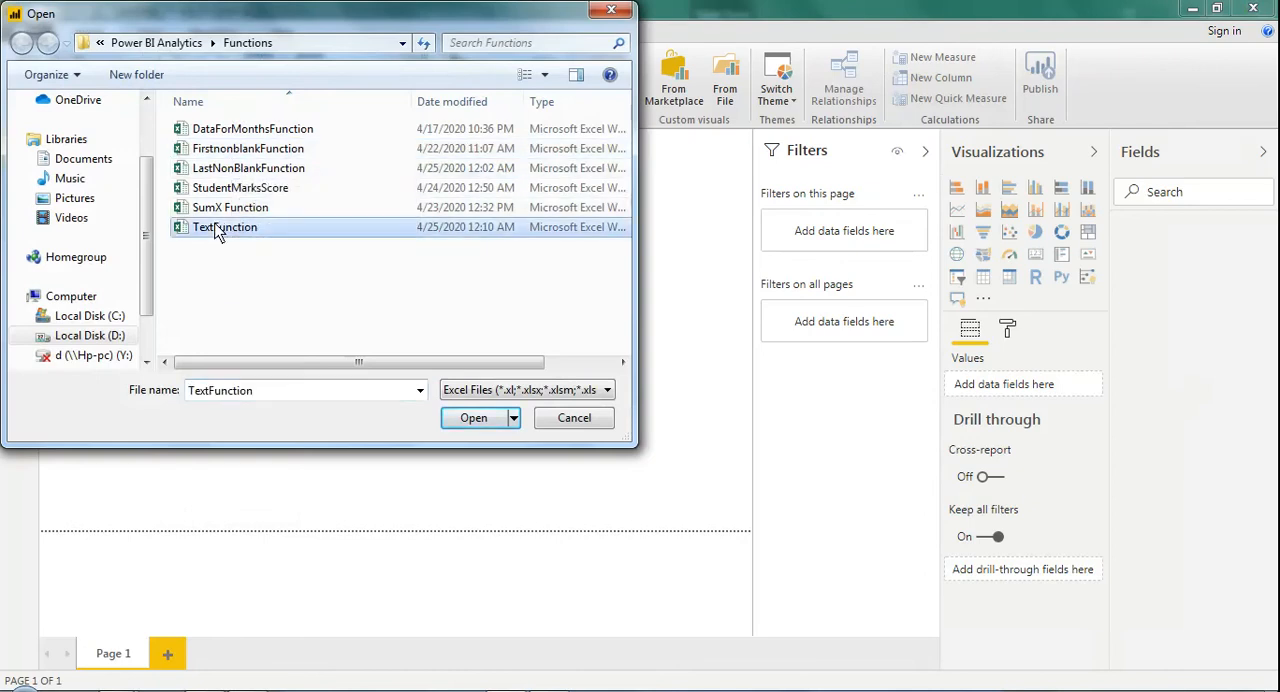
click(476, 418)
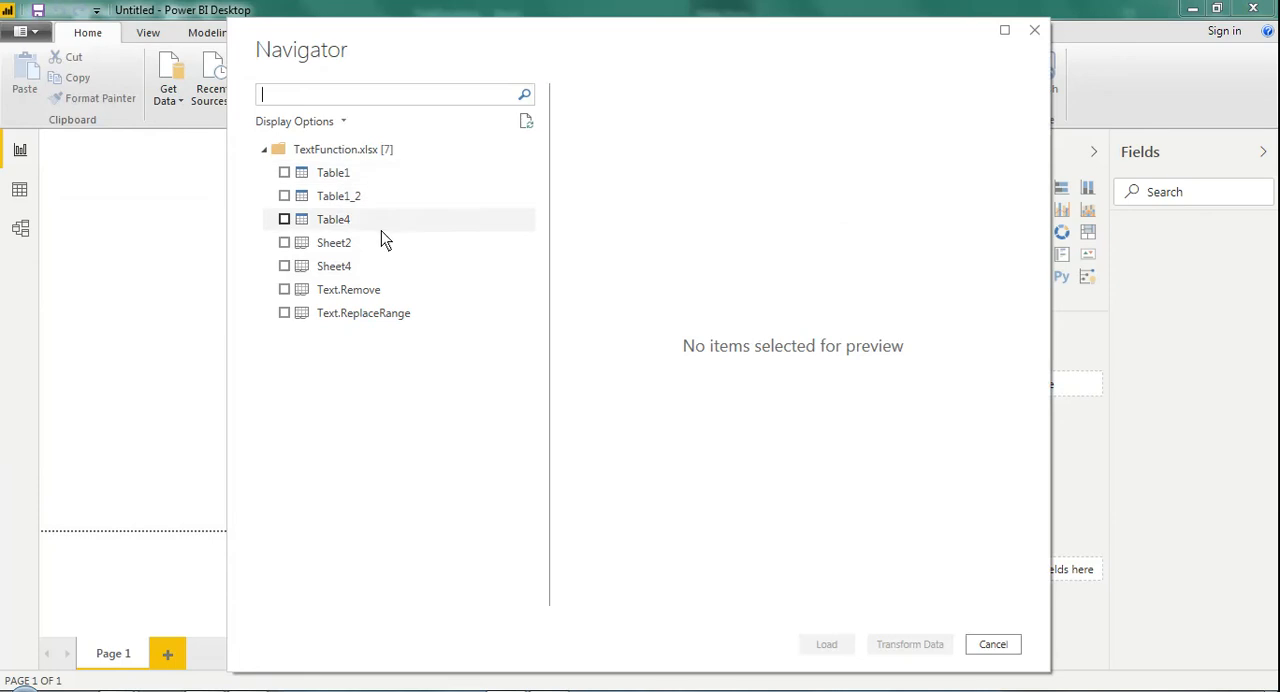
Load Sheet4 from the workbook into the model and show its rows in Data view
click(285, 268)
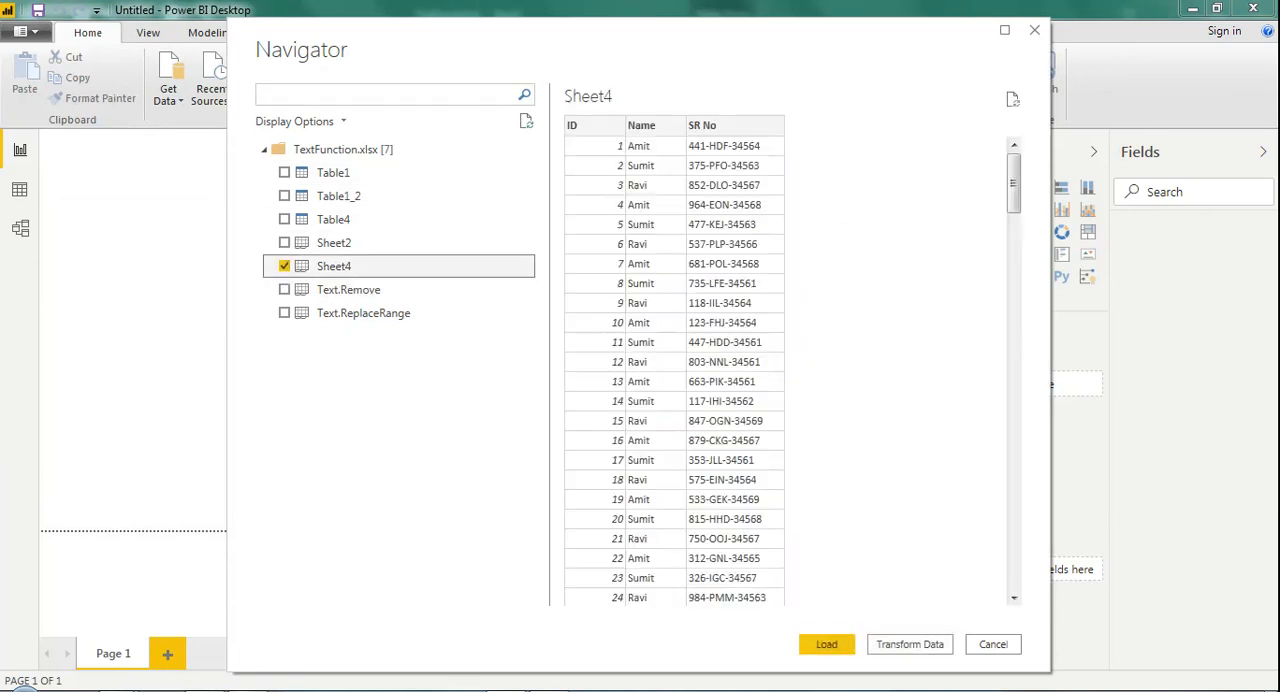
click(271, 677)
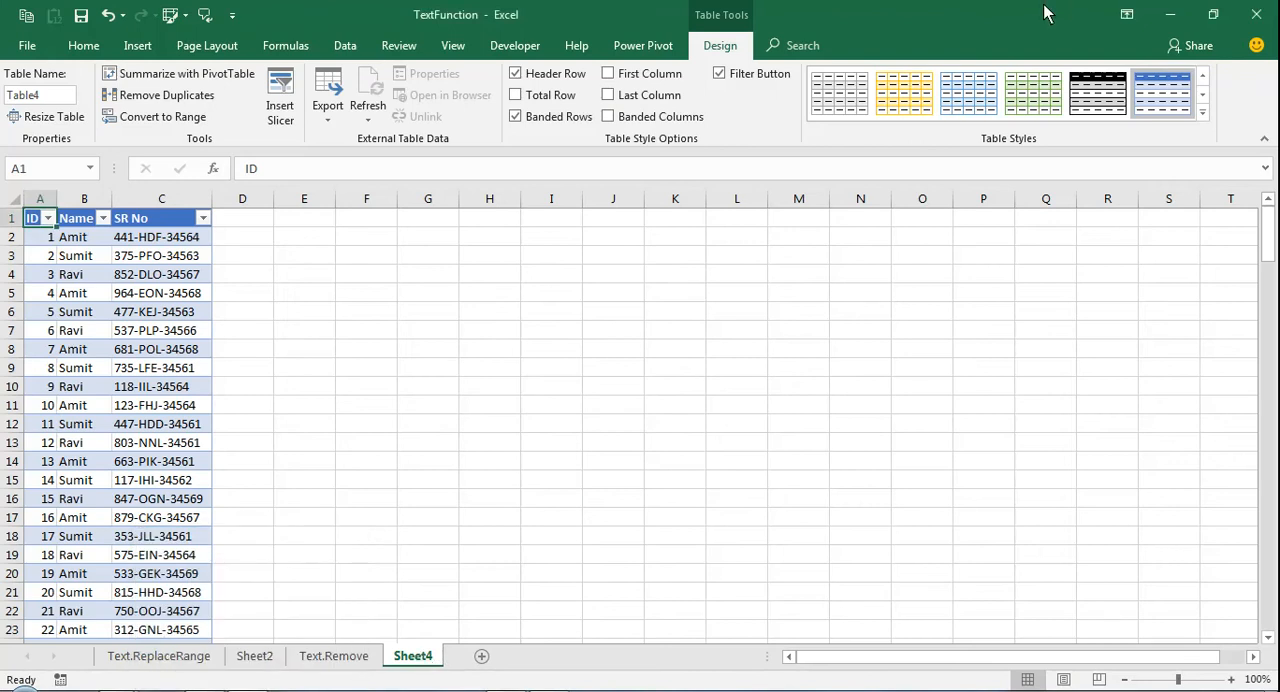
click(1174, 20)
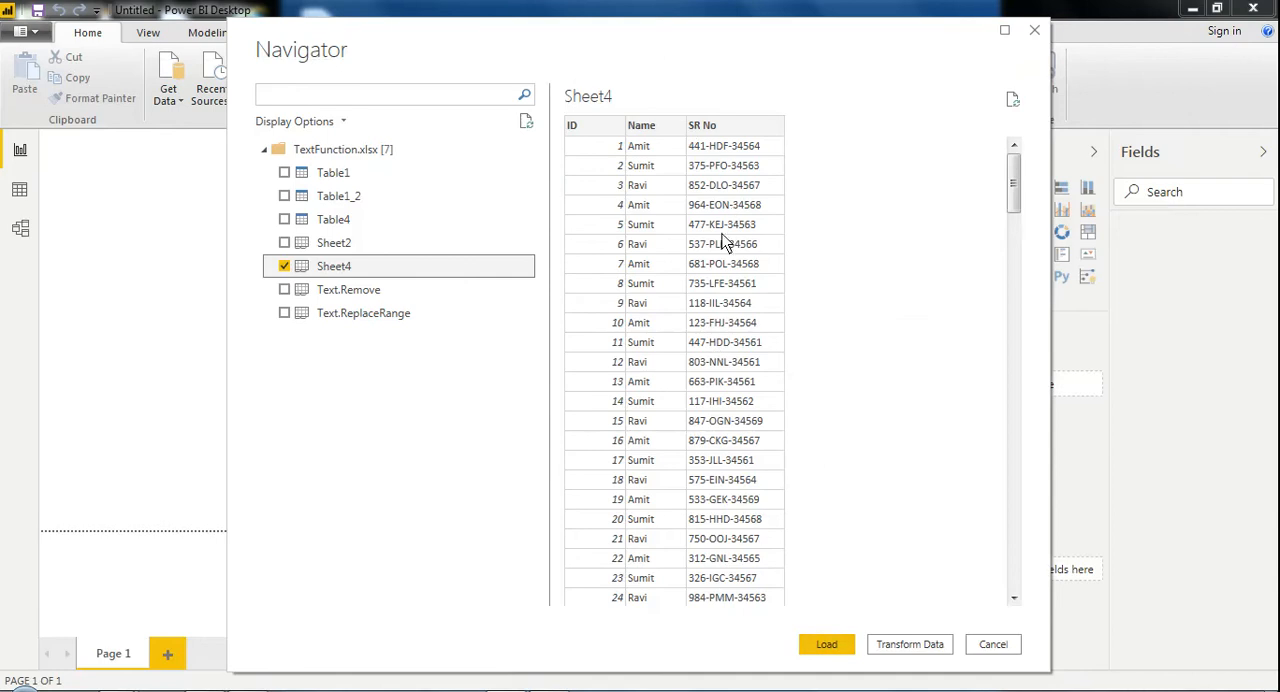
click(826, 646)
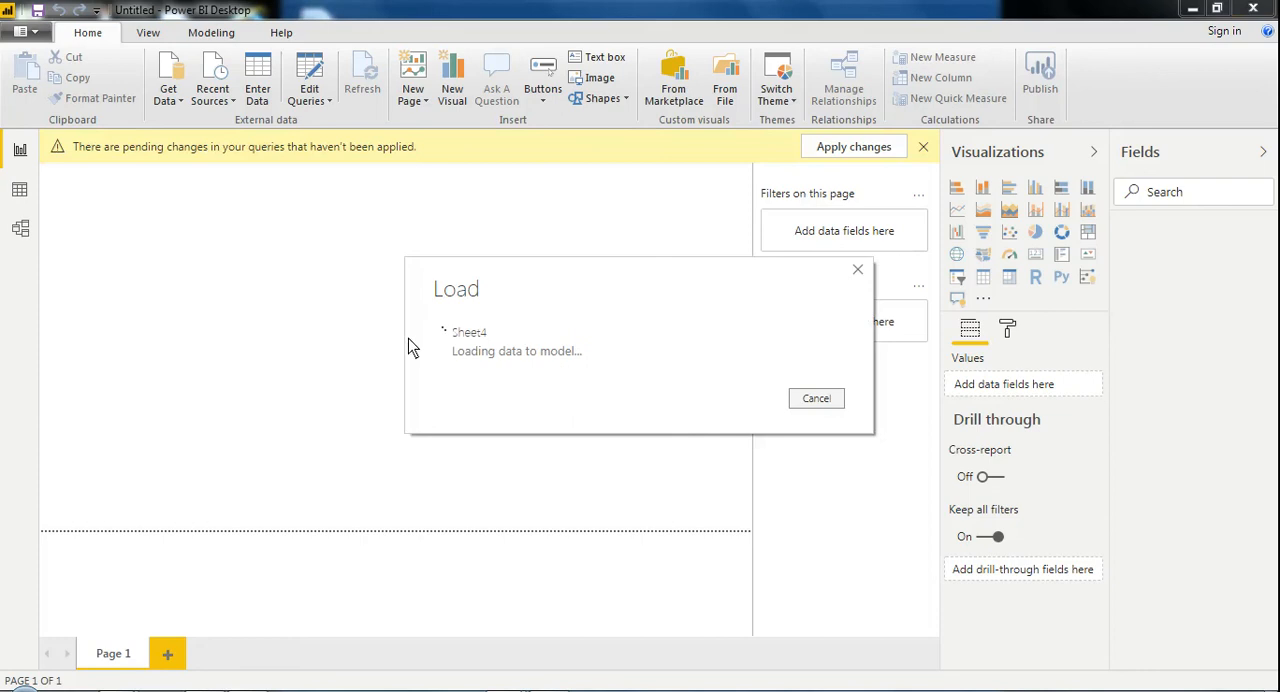
click(22, 196)
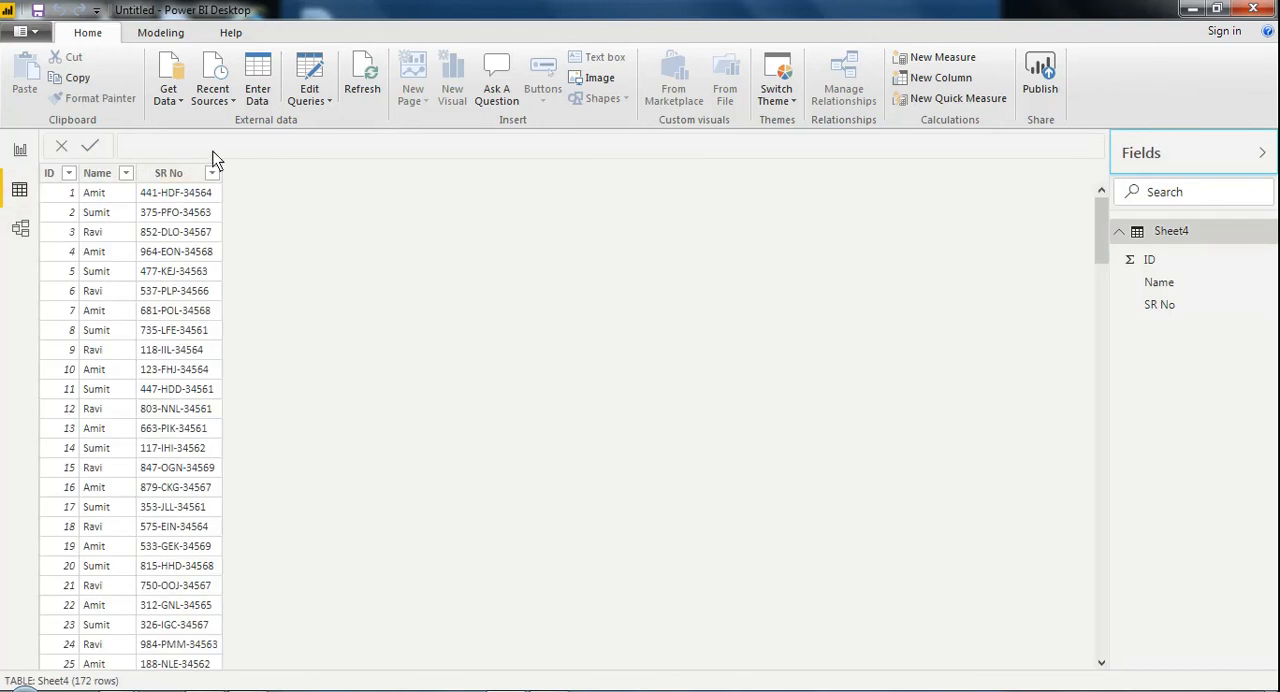
Open the loaded Sheet4 query in the Power Query Editor and maximize the editor window
click(148, 39)
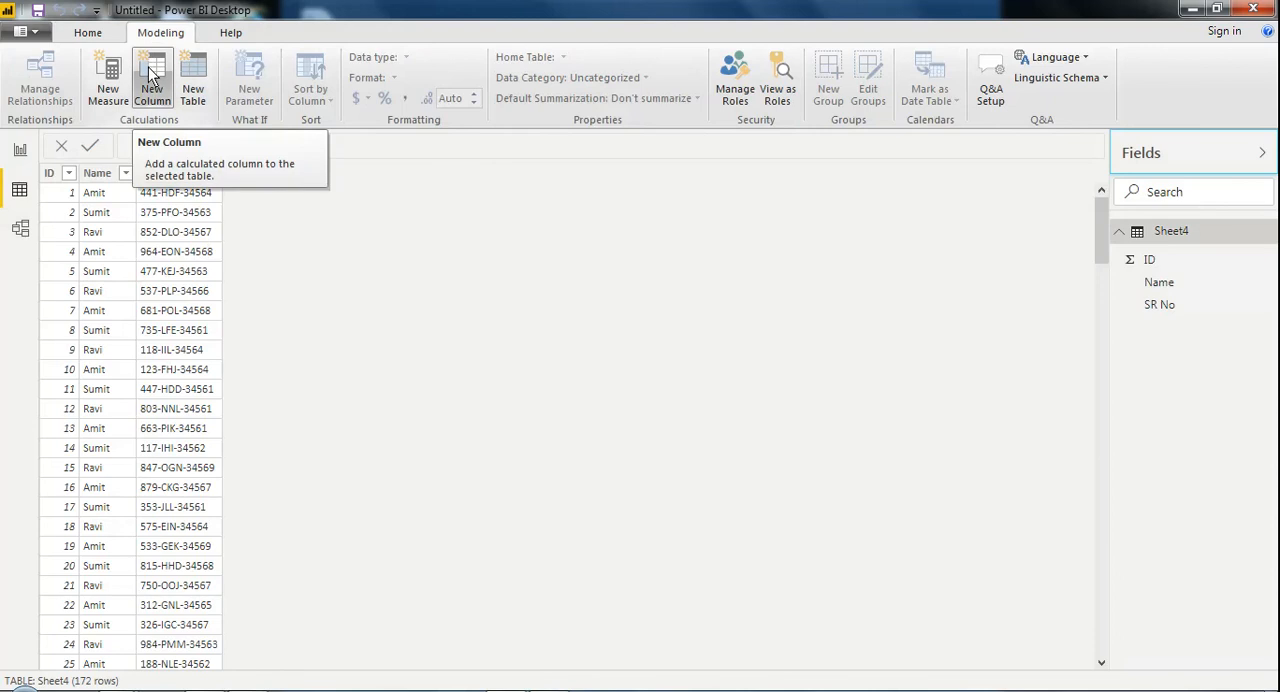
click(105, 40)
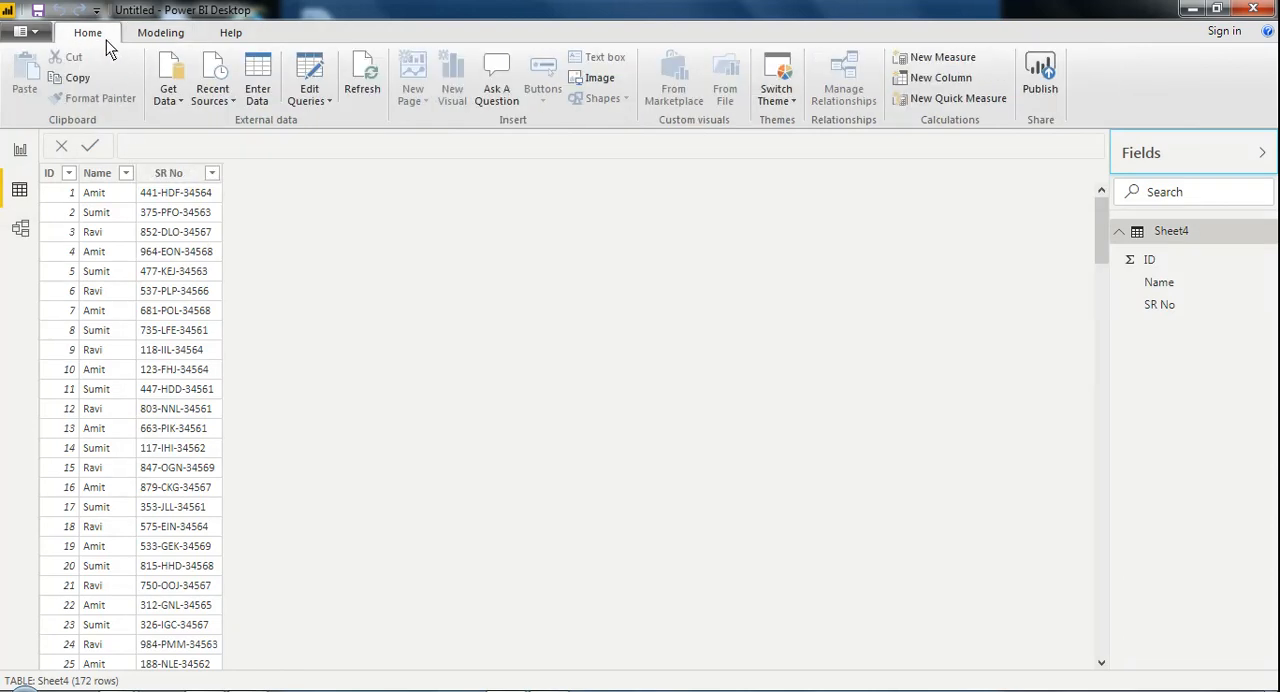
click(327, 101)
click(334, 120)
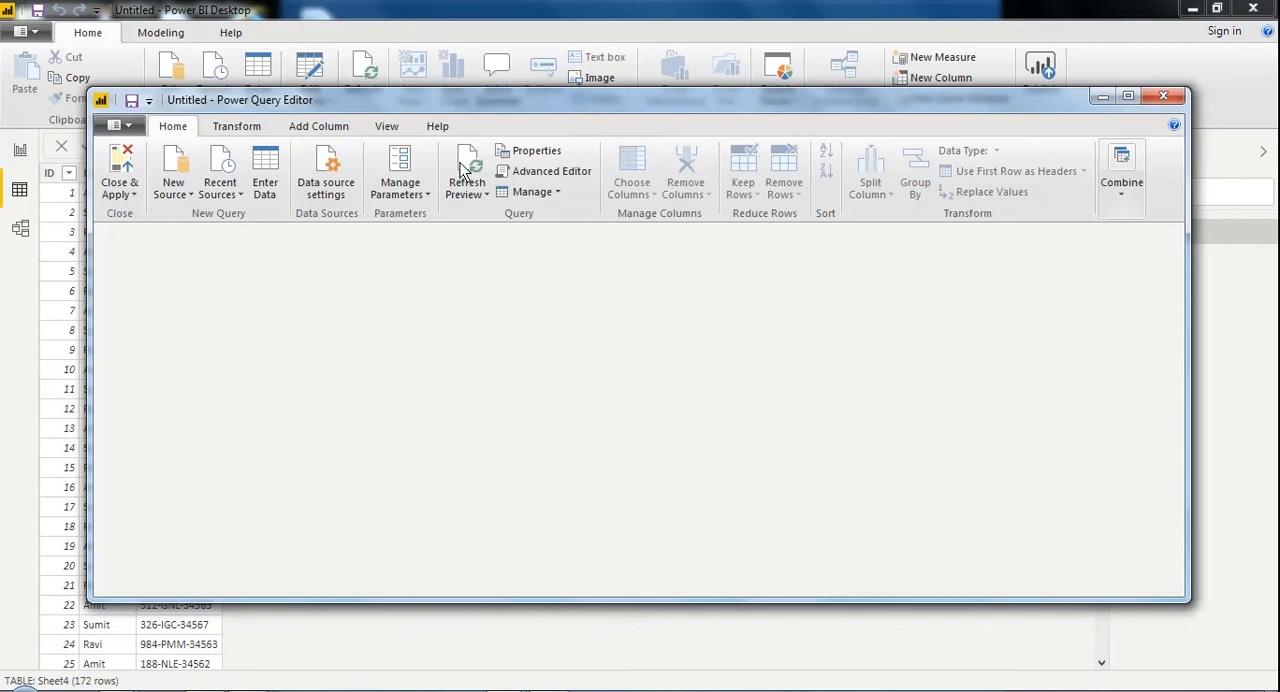
double_click(475, 93)
click(475, 93)
click(505, 128)
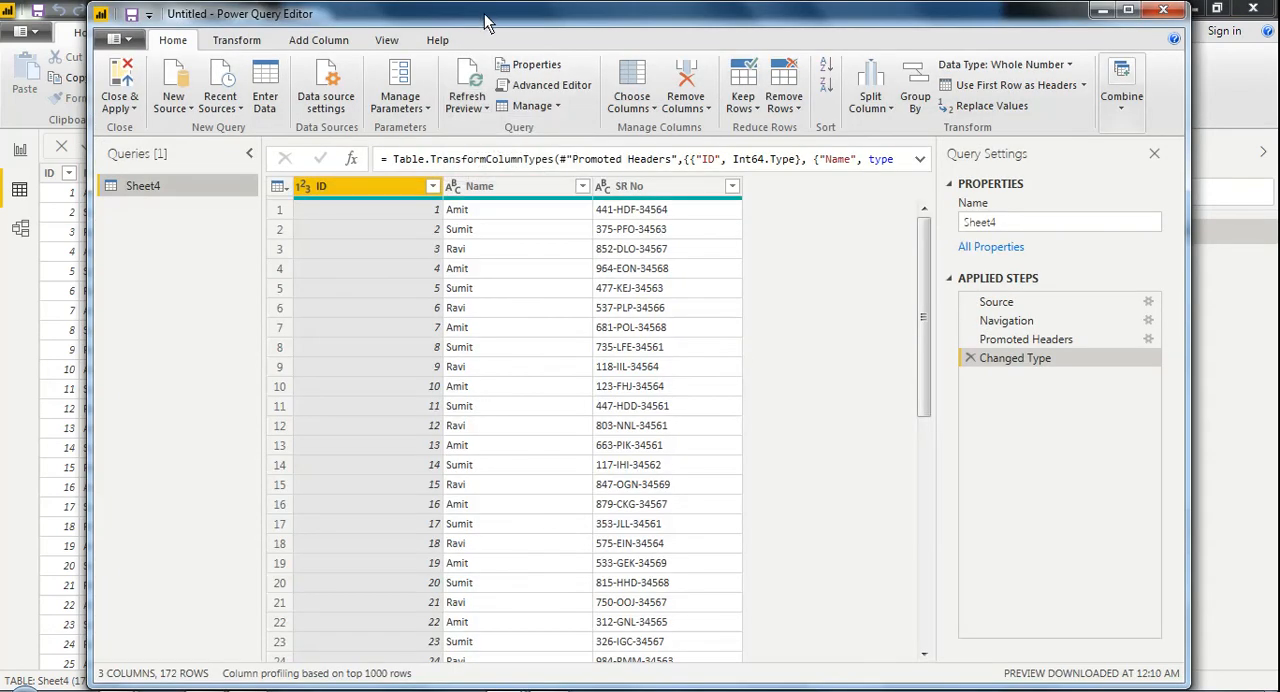
drag(486, 20, 458, 106)
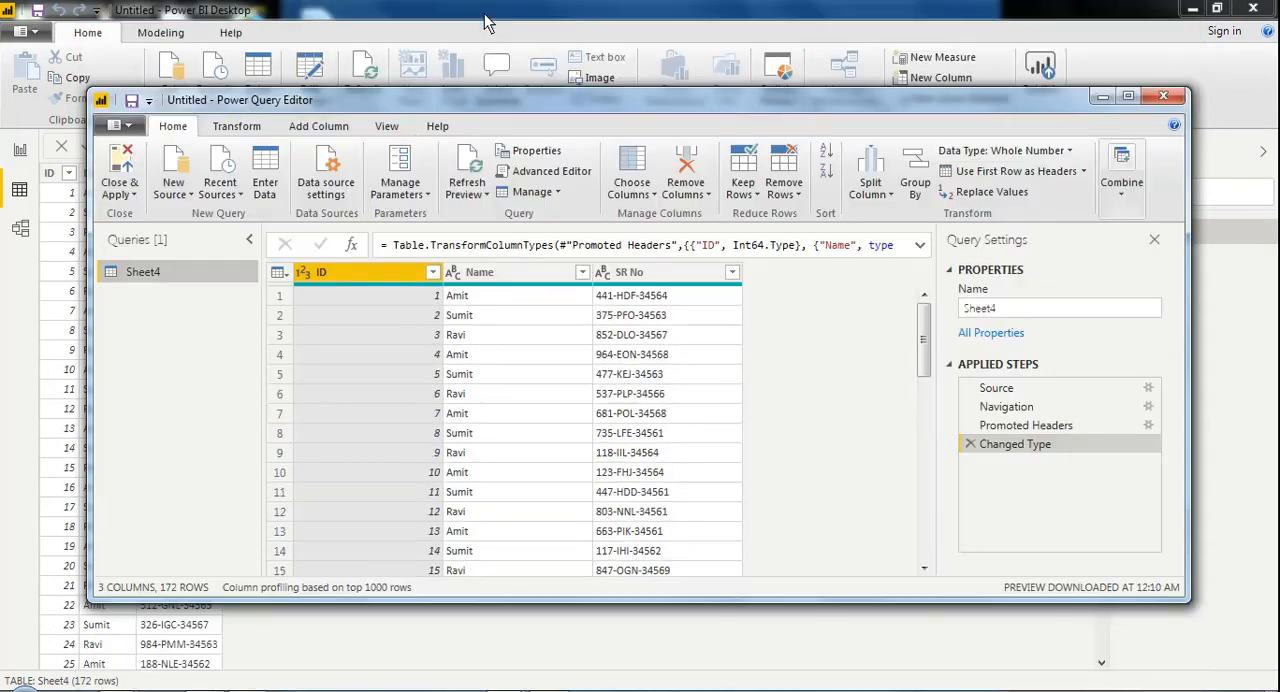
double_click(459, 105)
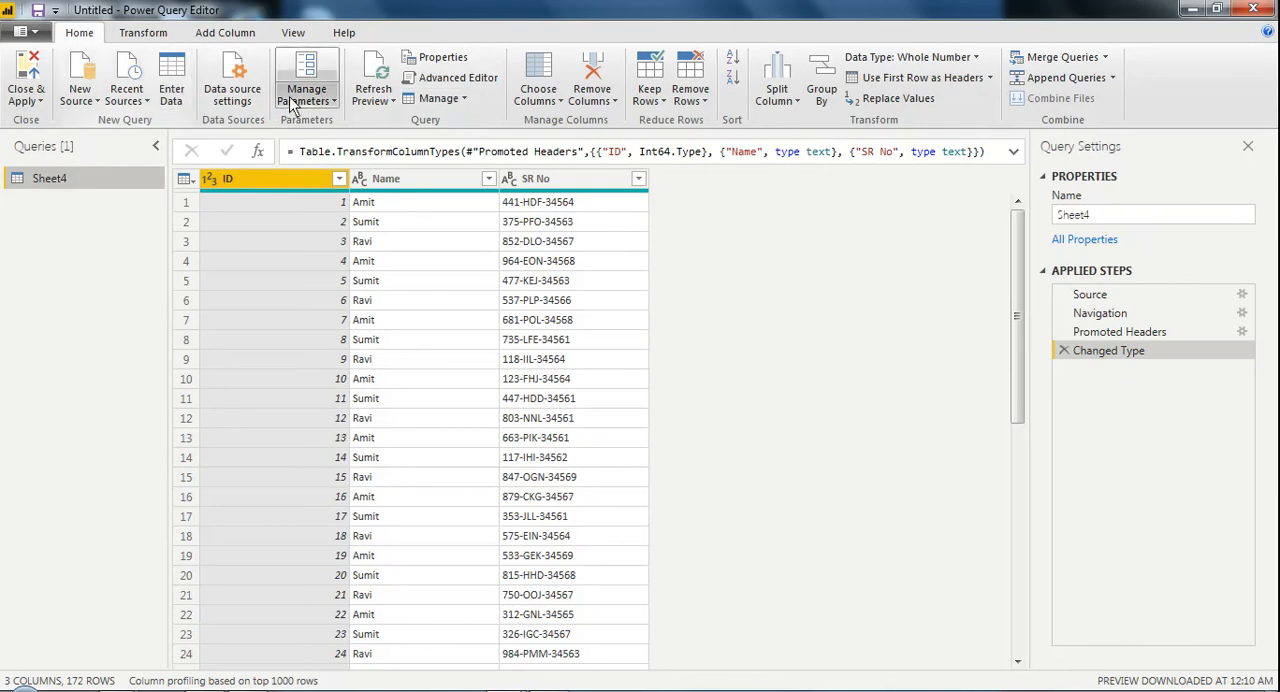
Start a custom column on the Sheet4 query and name it "Outpur"
click(193, 32)
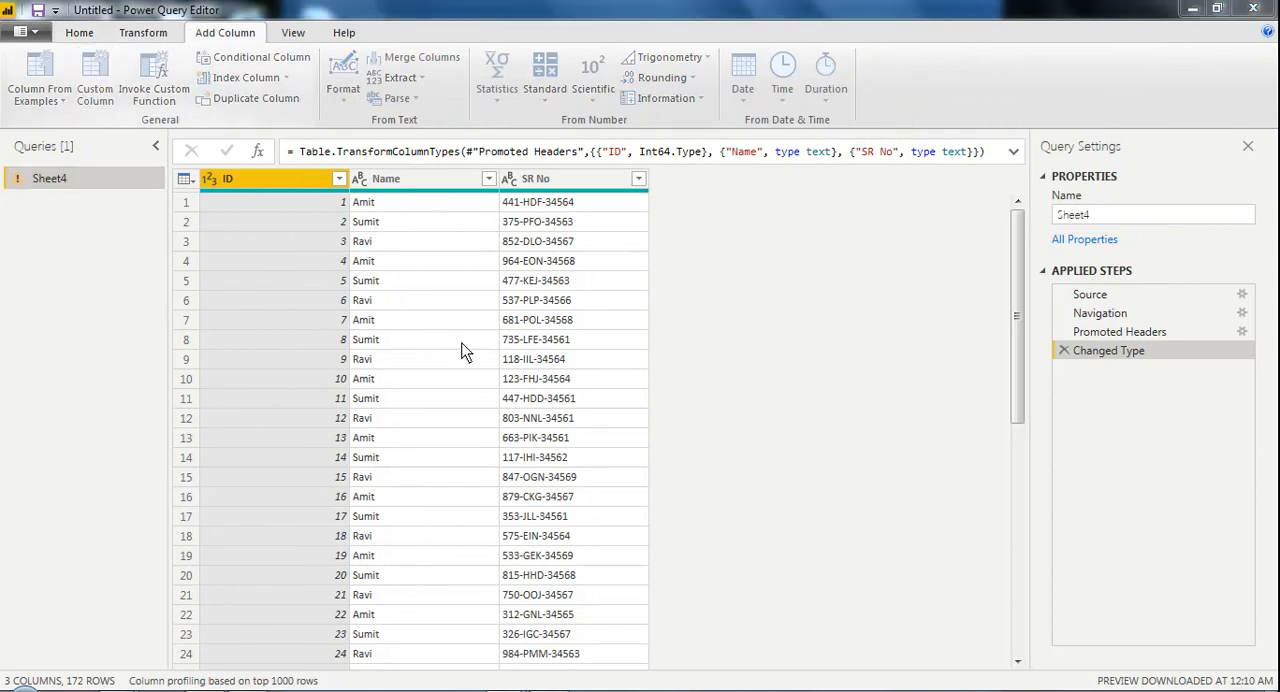
click(423, 259)
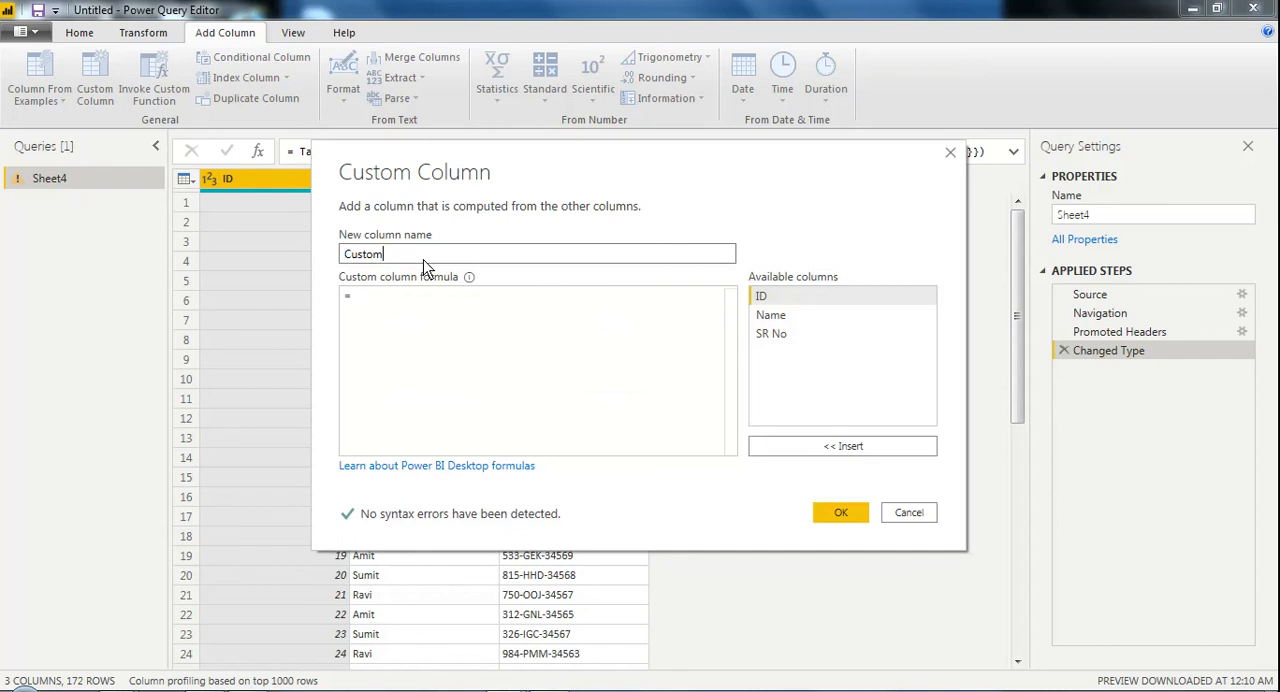
key(BackSpace)
key(BackSpace)
key(BackSpace)
key(BackSpace)
key(BackSpace)
key(BackSpace)
text(Outpur)
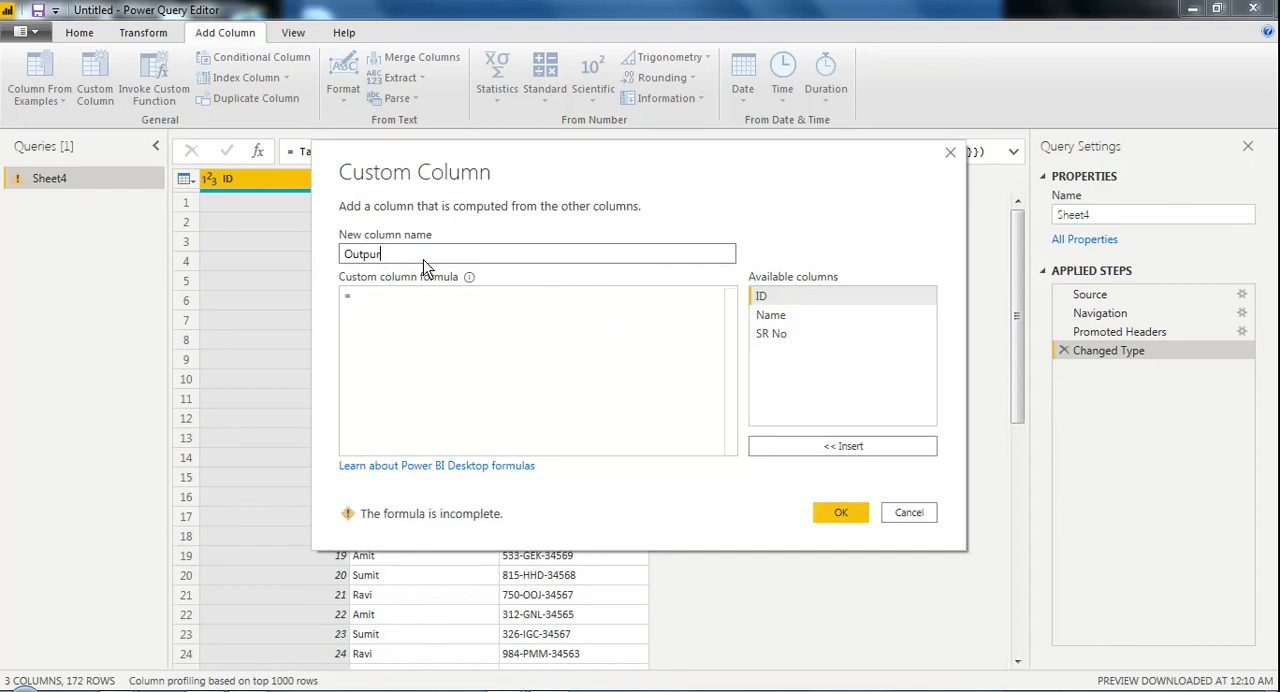
Create the custom column with the formula Text.Remove([SR No],"-") to strip hyphens from the serial numbers
click(401, 313)
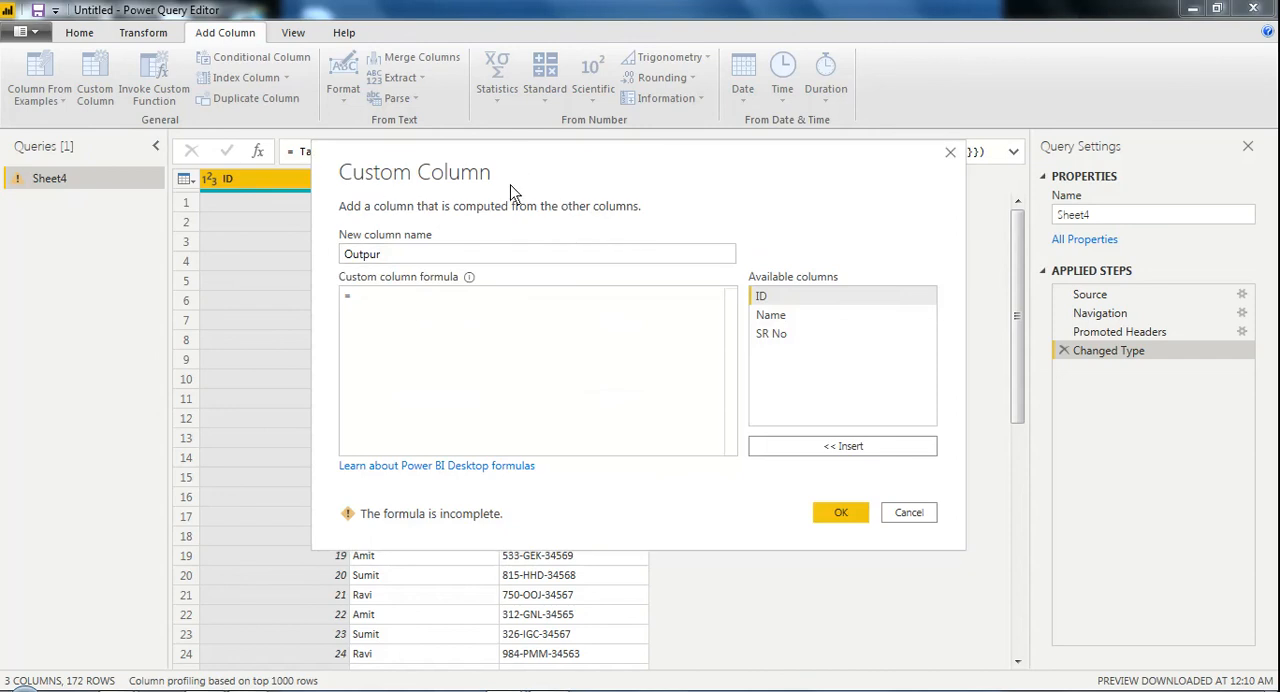
drag(513, 160, 499, 276)
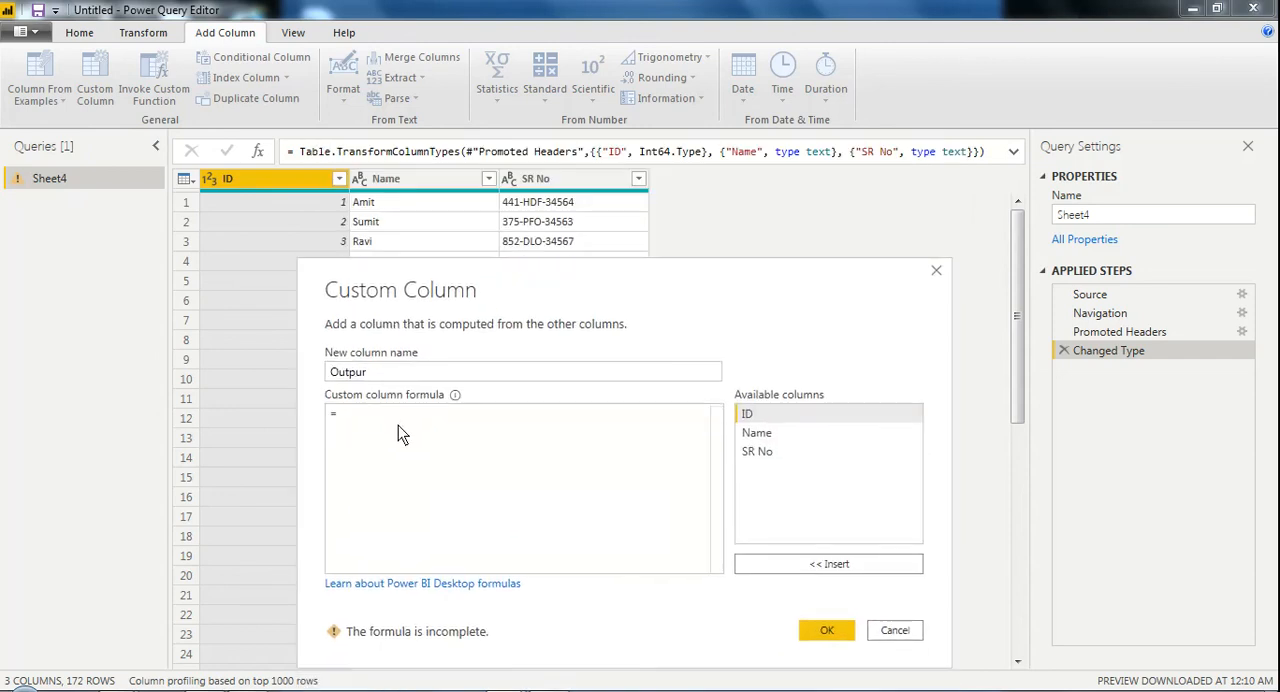
text(Tex)
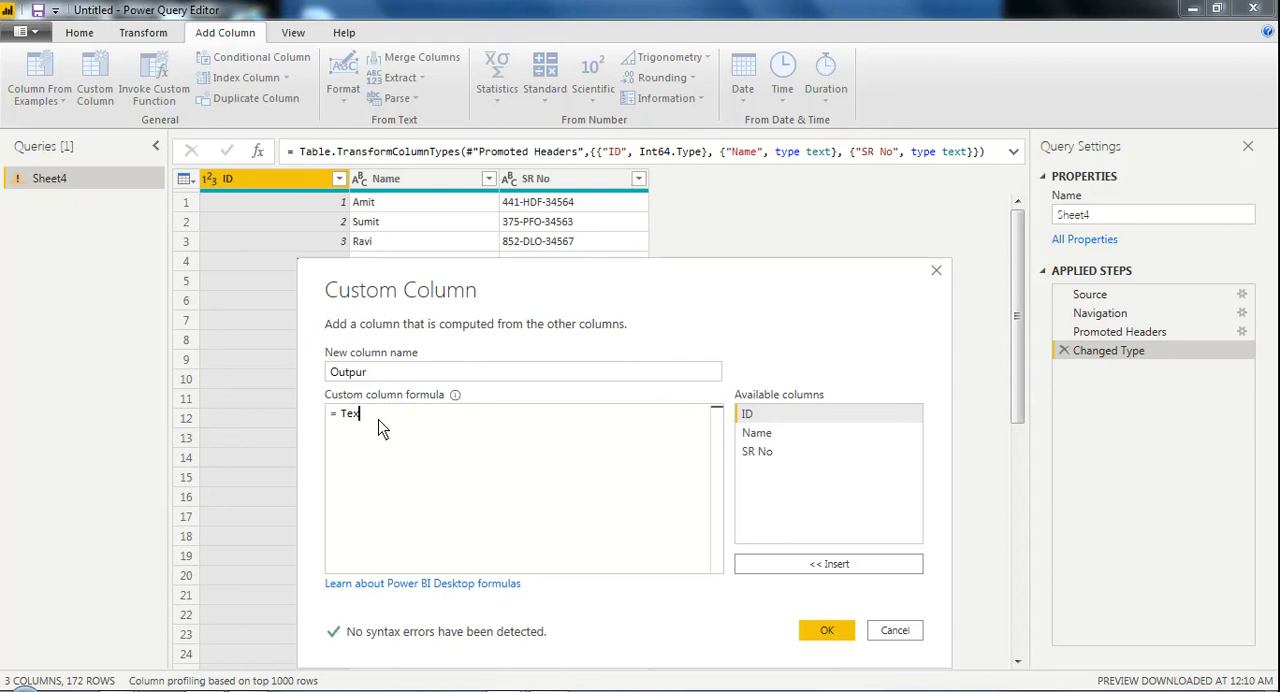
text(t.re)
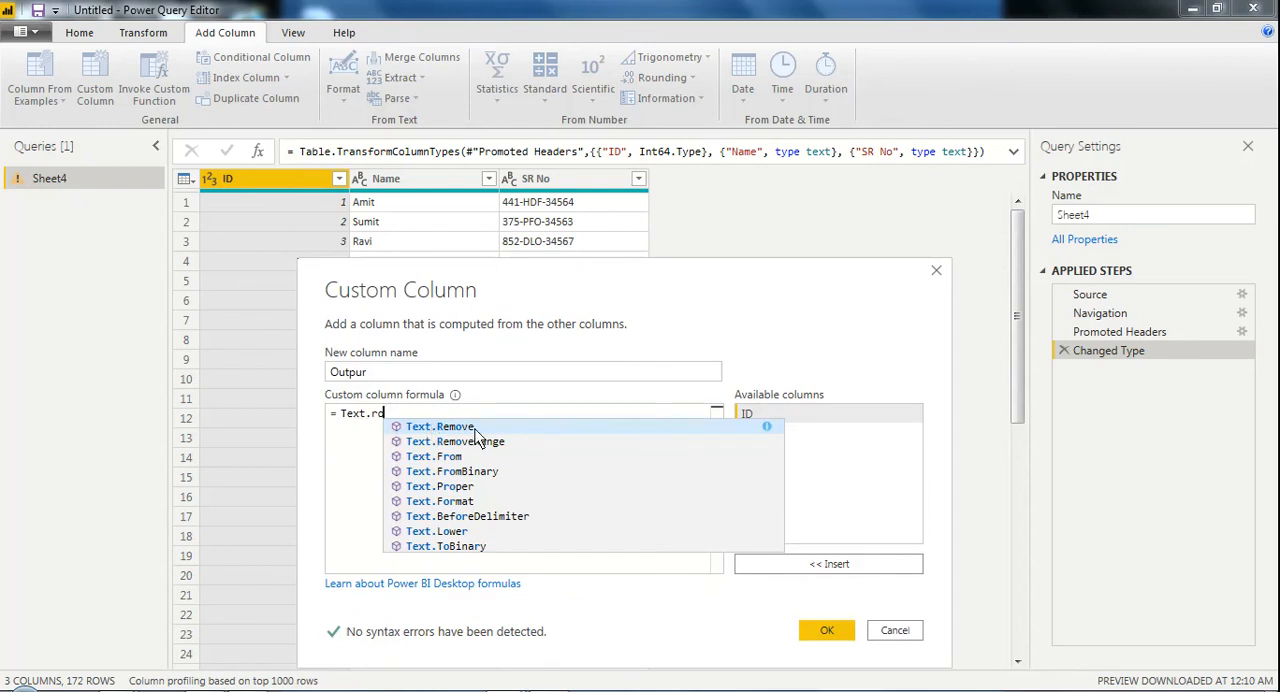
key(Tab)
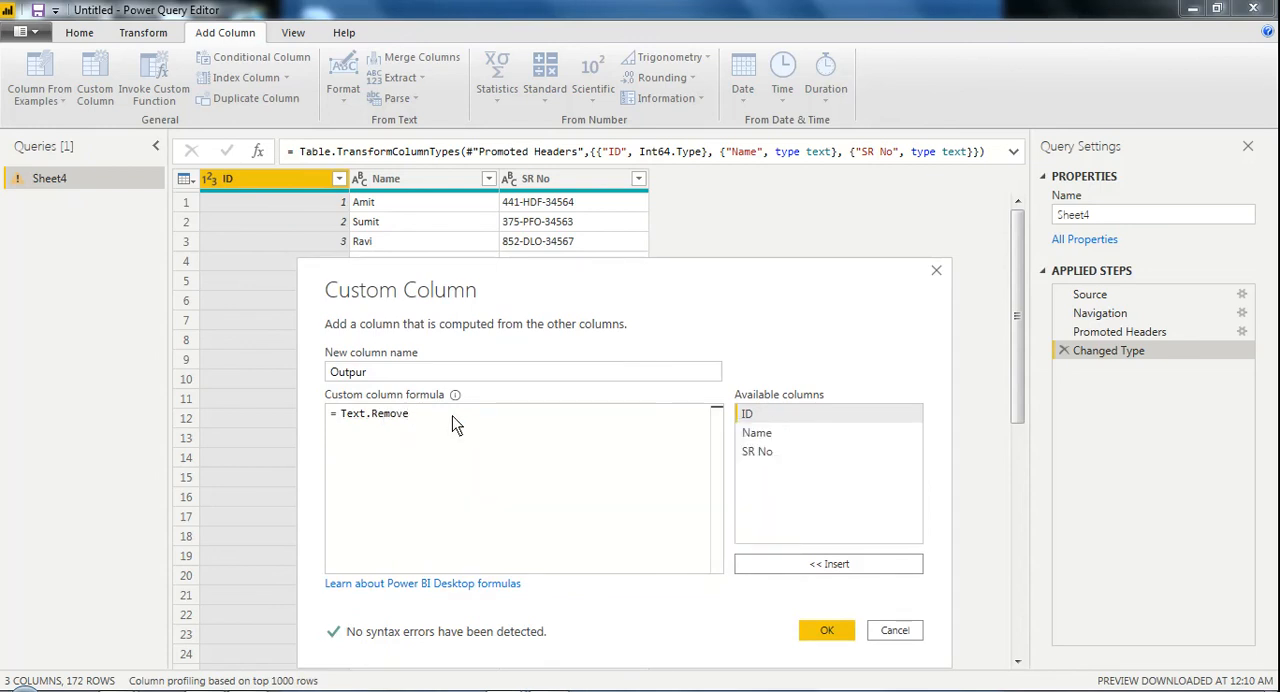
text(()
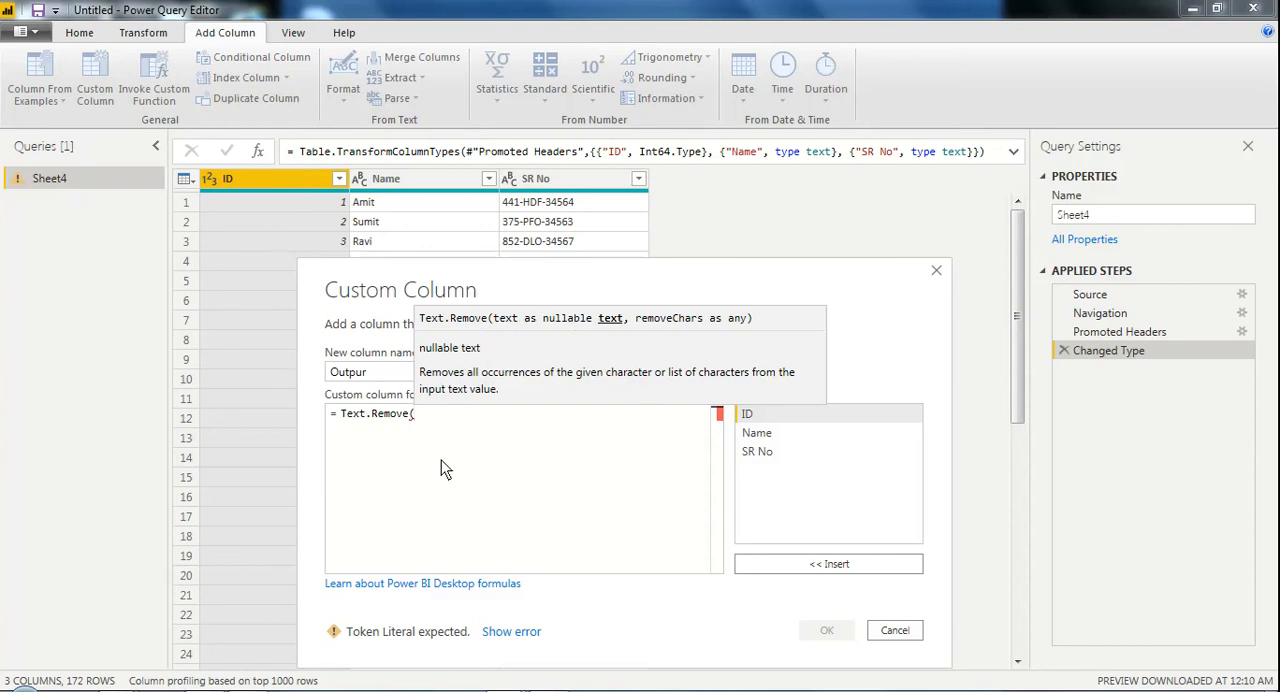
double_click(762, 449)
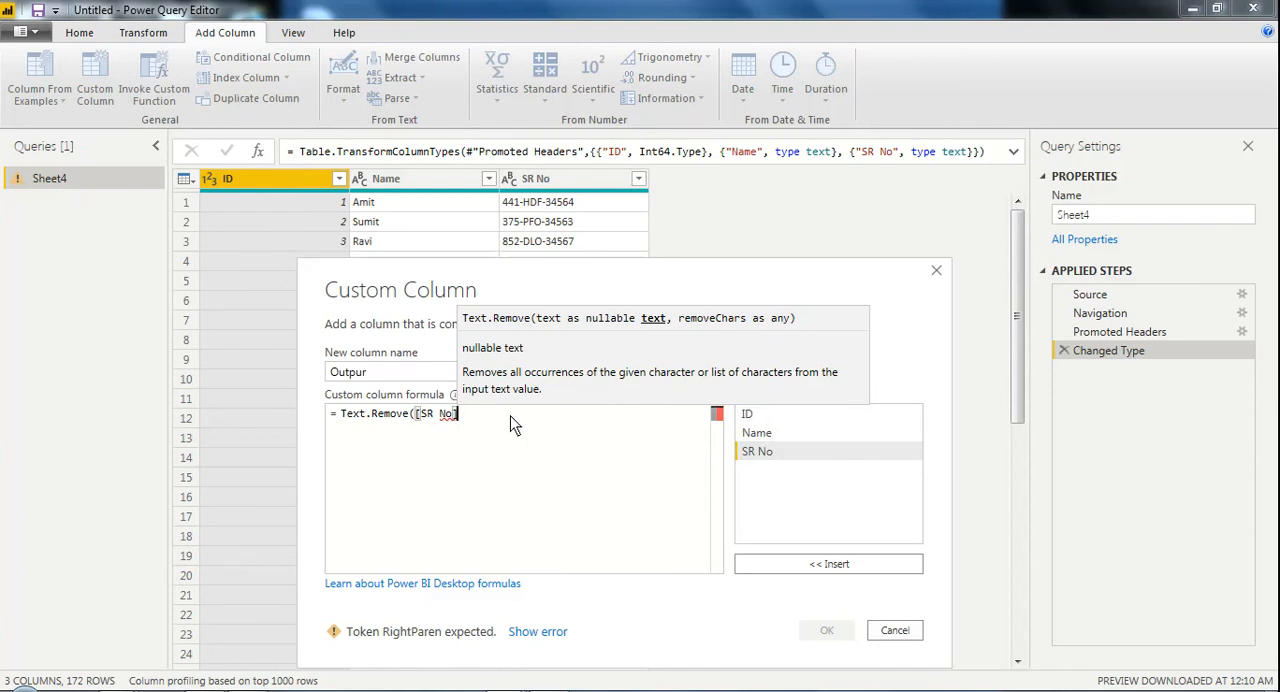
text(,)
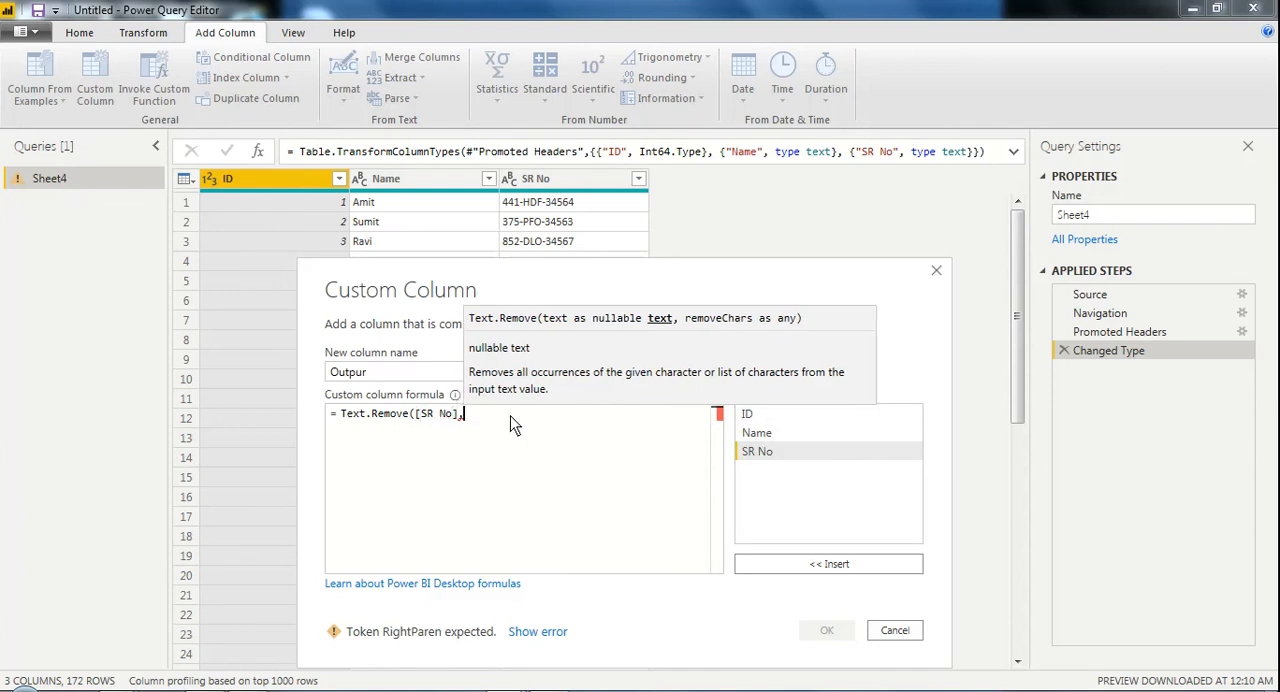
text("-")
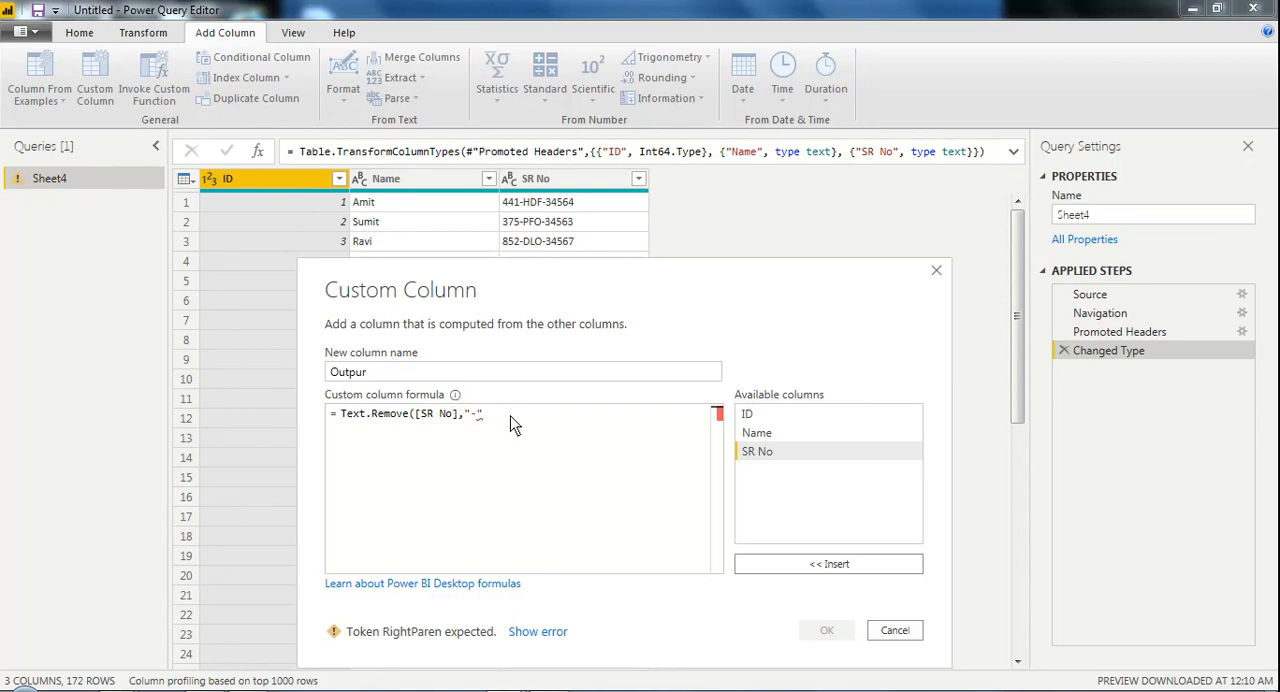
text())
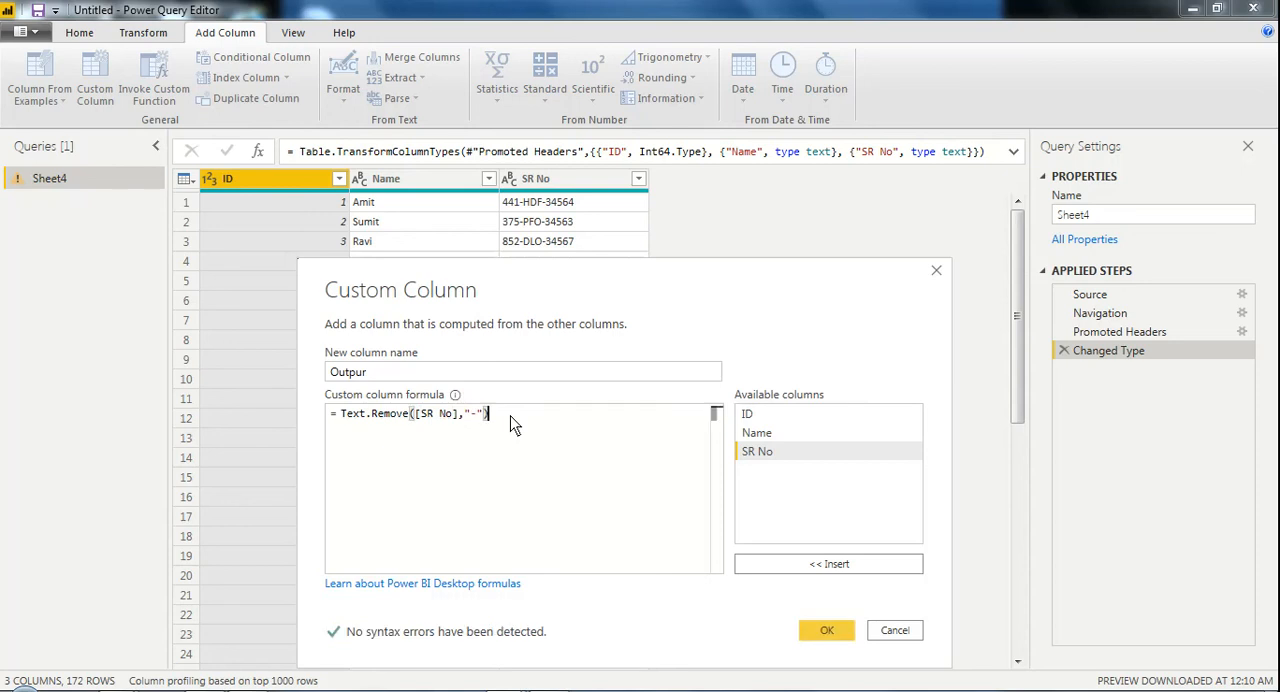
click(811, 630)
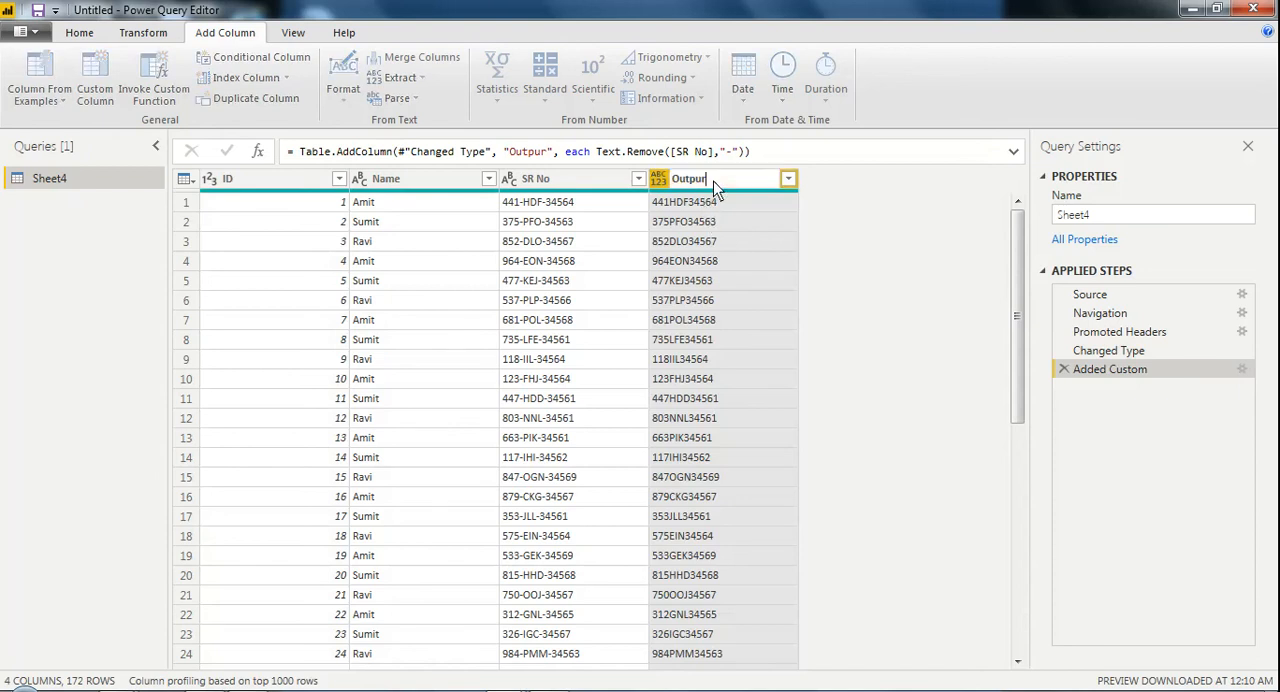
Rename the Outpur column as Output, and apply the query changes while closing the Power Query Editor
key(Return)
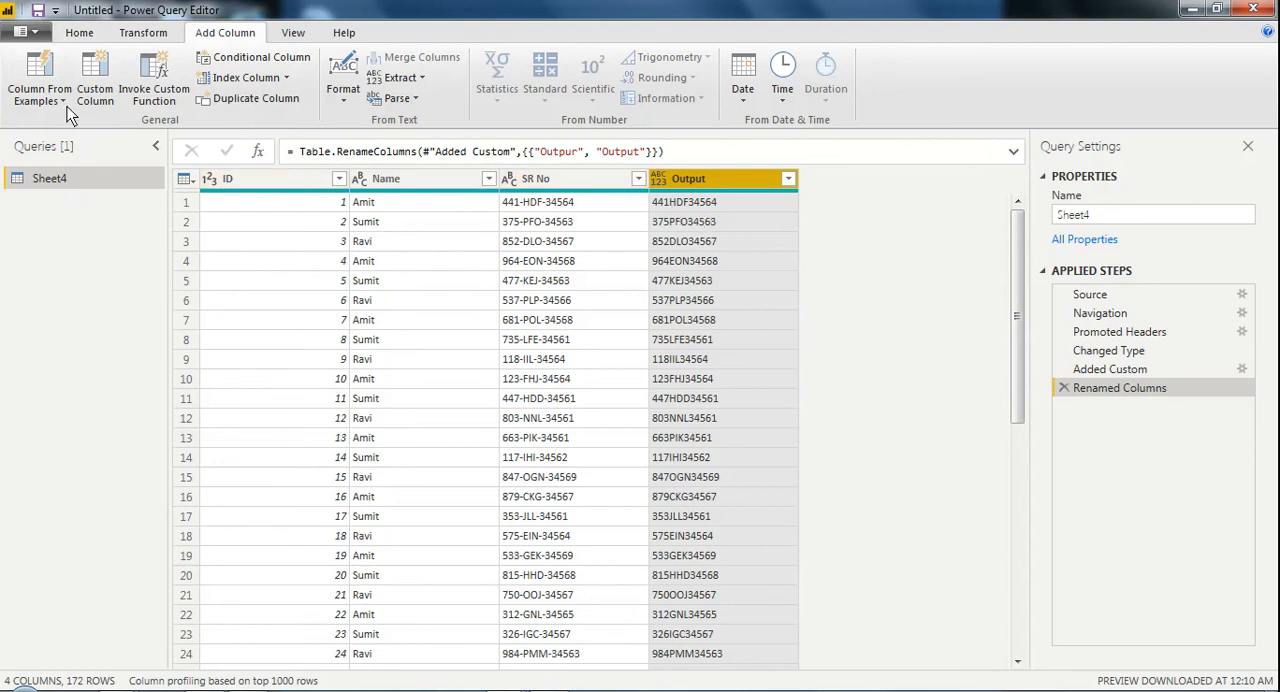
click(28, 34)
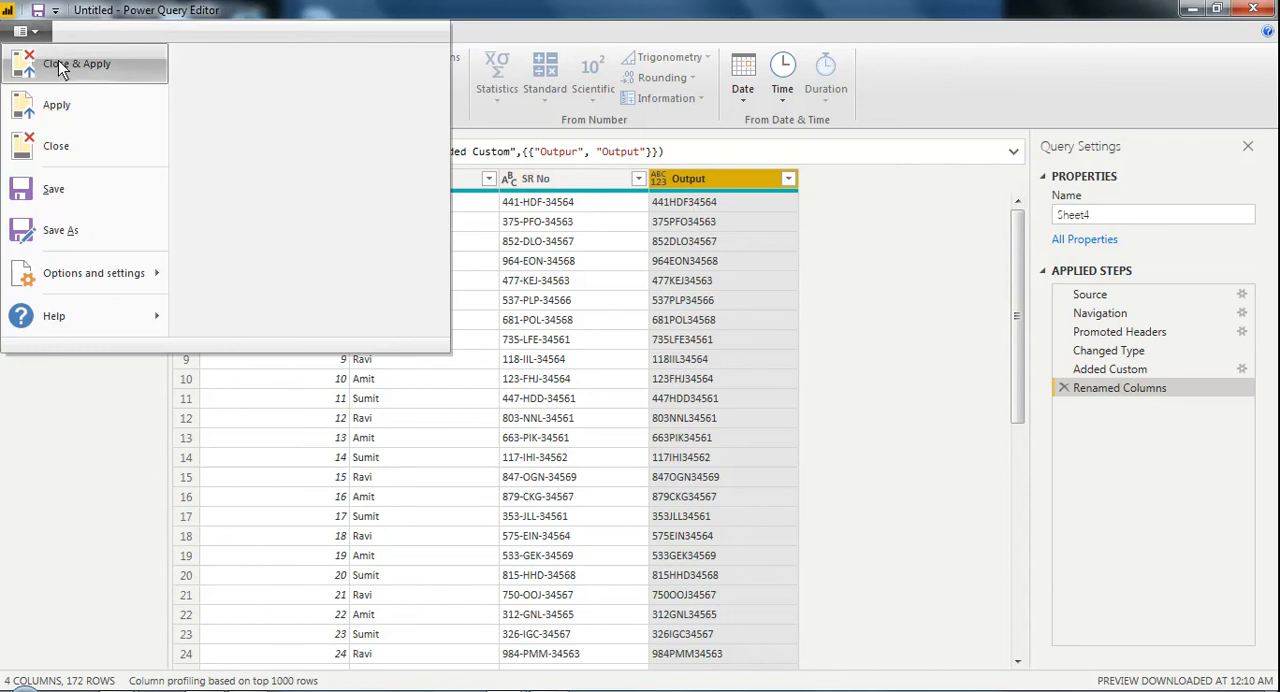
click(57, 66)
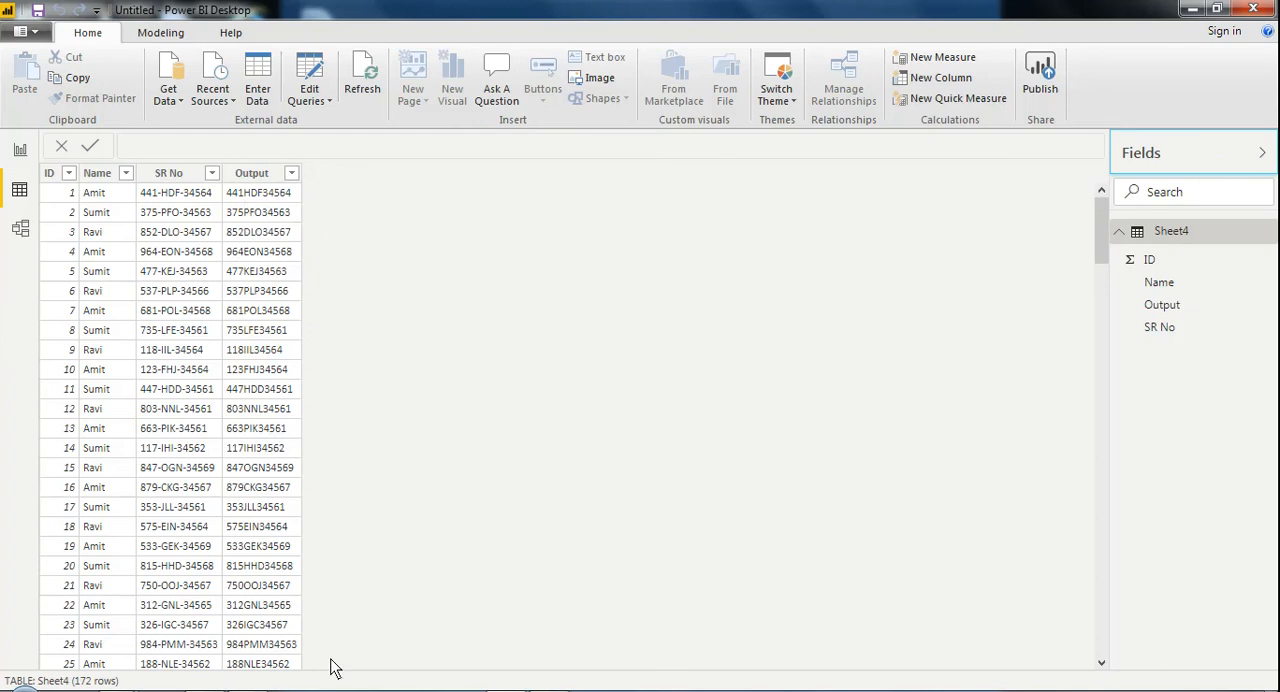
click(310, 690)
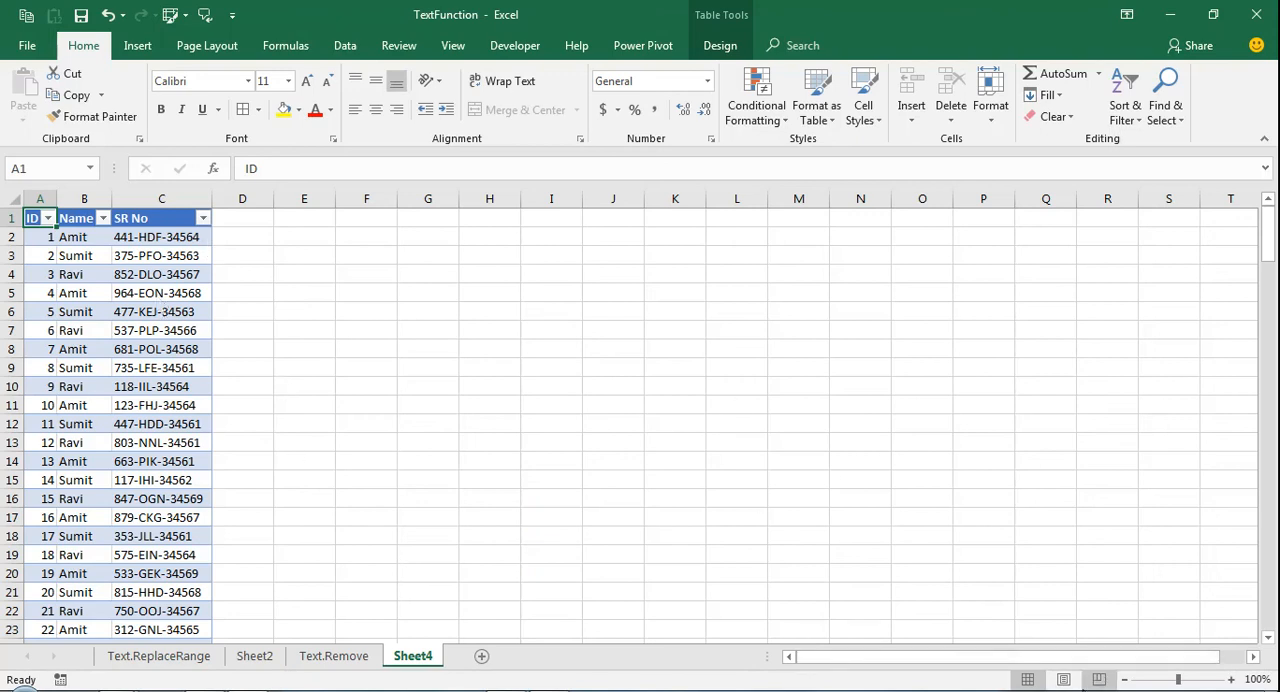
click(1100, 690)
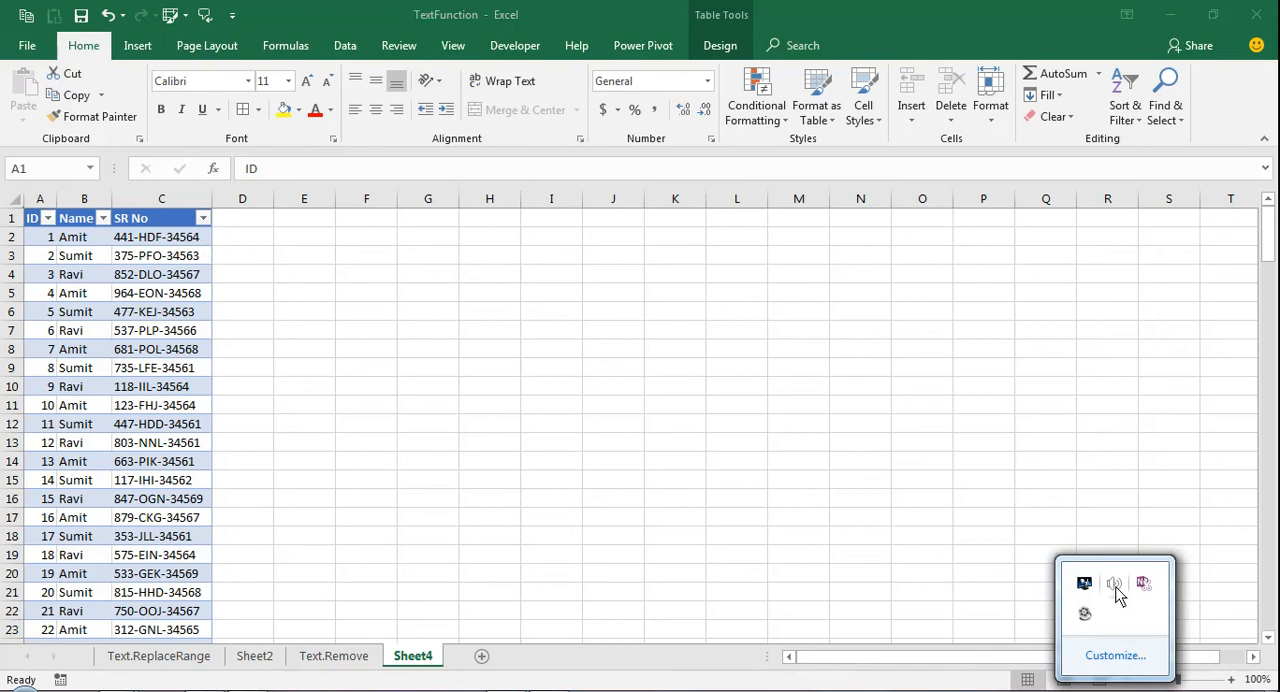